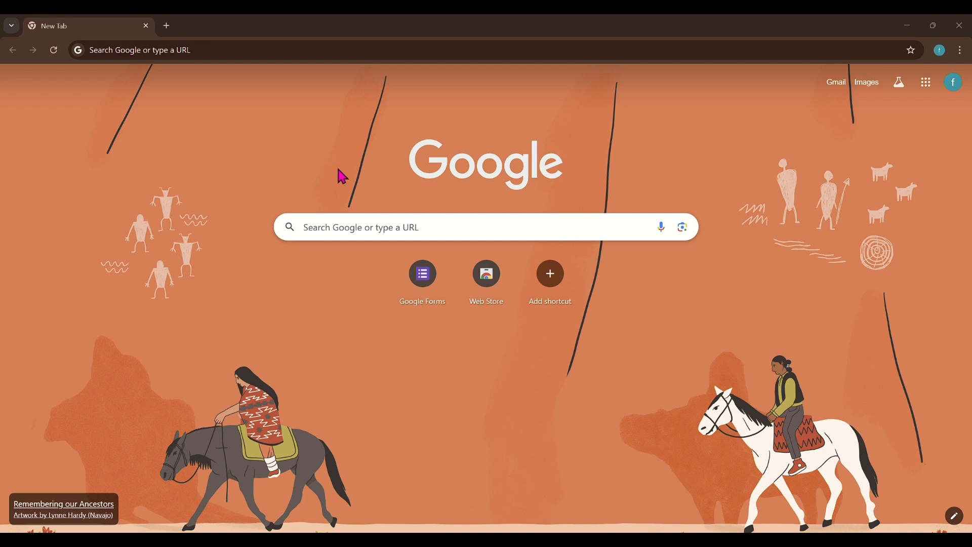
# Go to the Google Forms home page at forms.google.com.
pyautogui.click(351, 232)
pyautogui.write('forms.google.com')
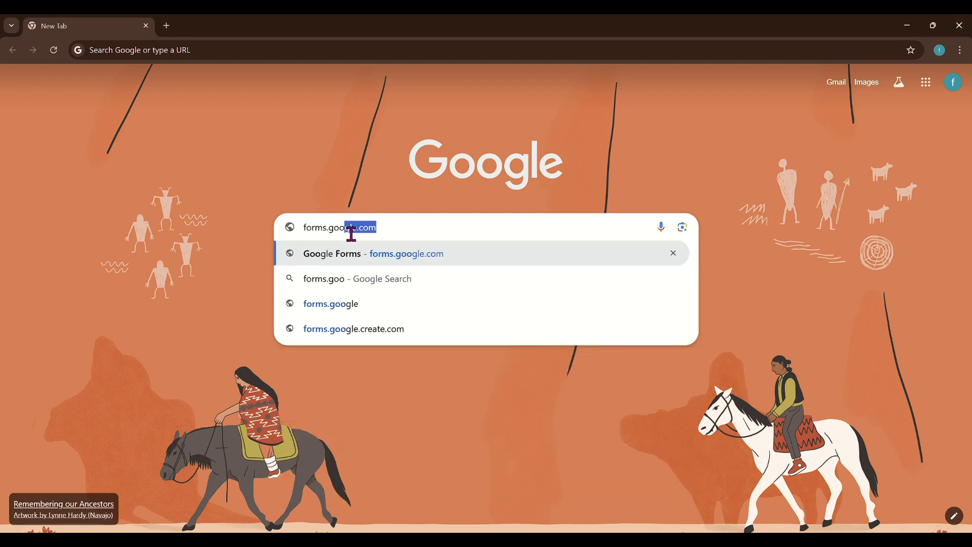
pyautogui.click(393, 255)
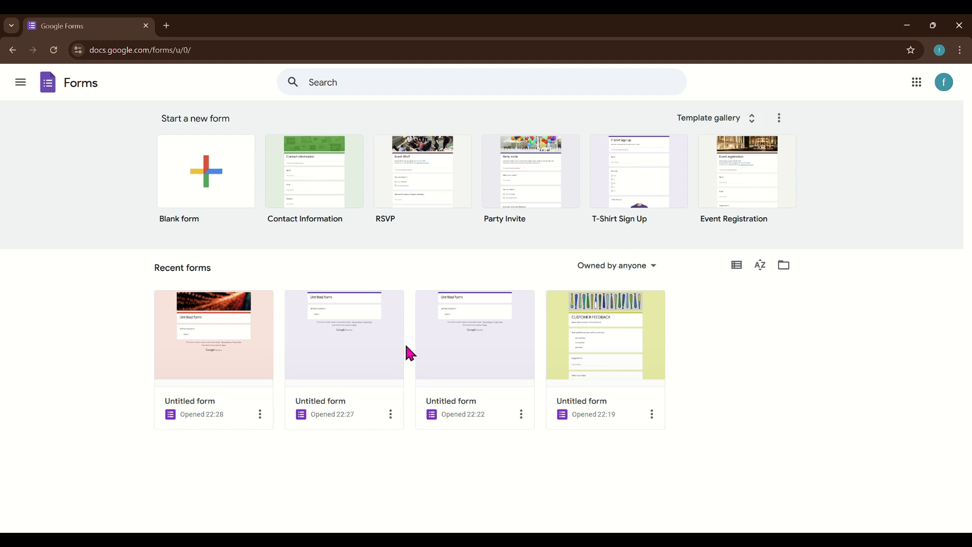
# Open Google Forms in a new browser tab from the Google apps list and create a blank form.
pyautogui.click(167, 25)
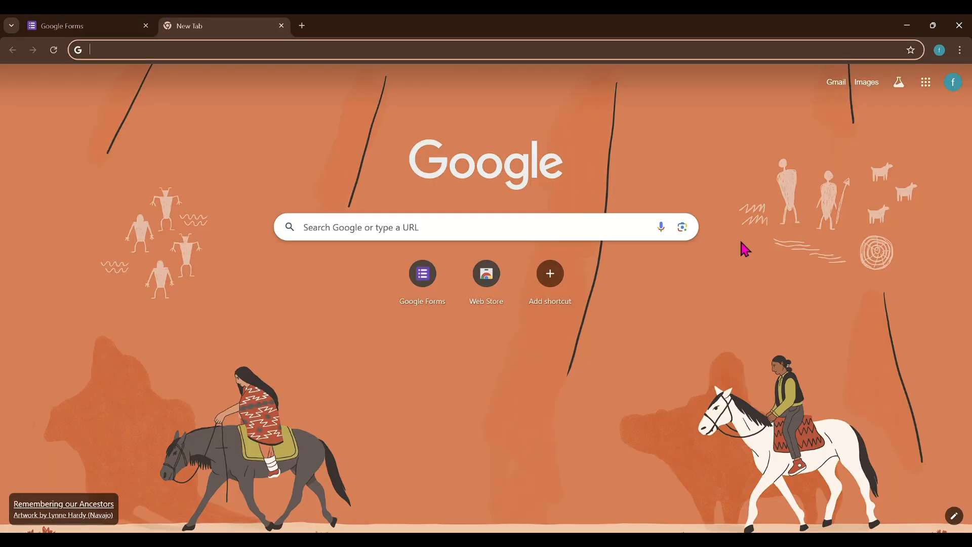
pyautogui.click(926, 83)
pyautogui.scroll(-5, 879, 197)
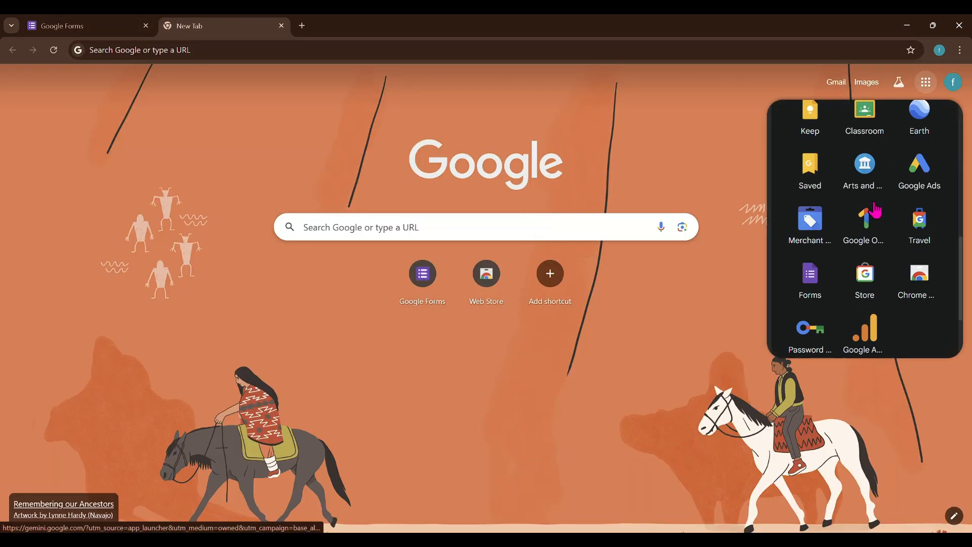
pyautogui.click(811, 205)
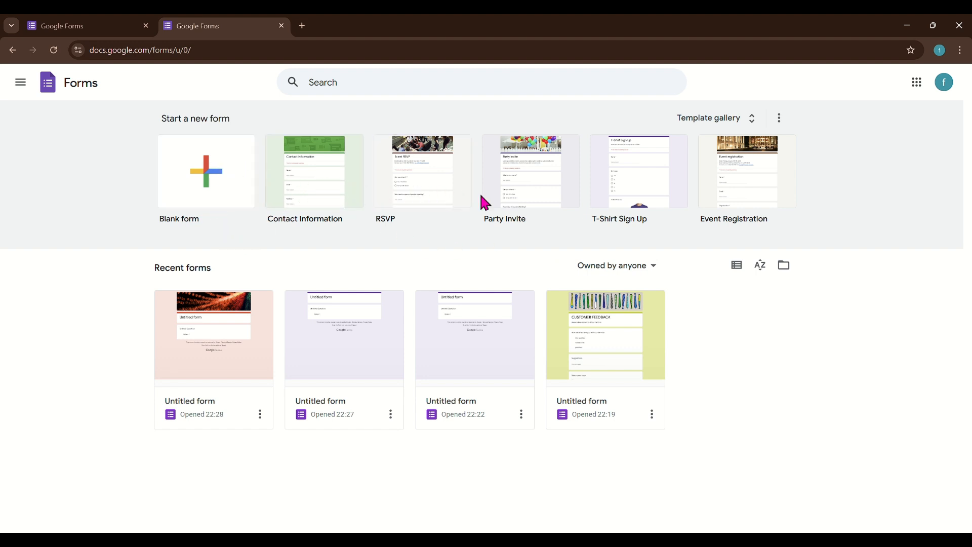
pyautogui.click(209, 189)
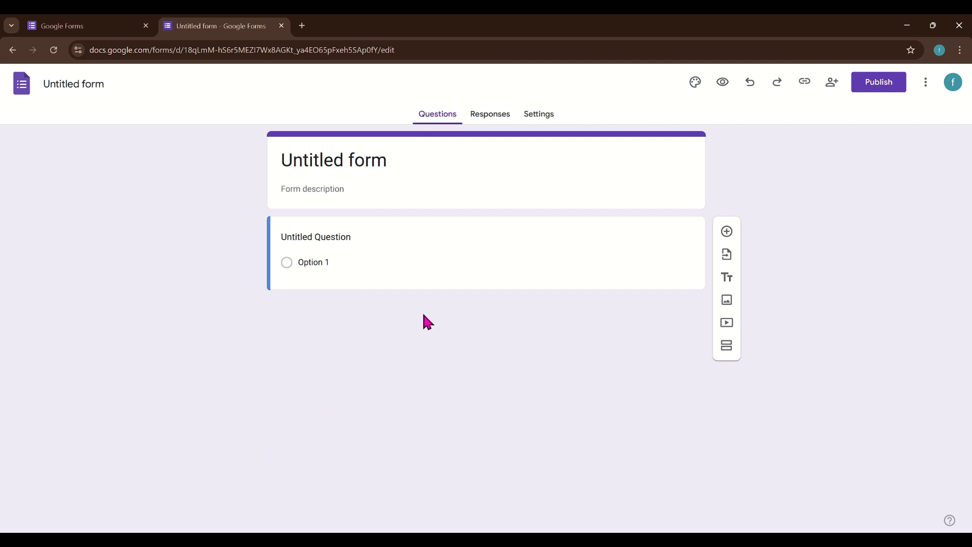
# Replace the form title with "Customer Feedback".
pyautogui.click(367, 161)
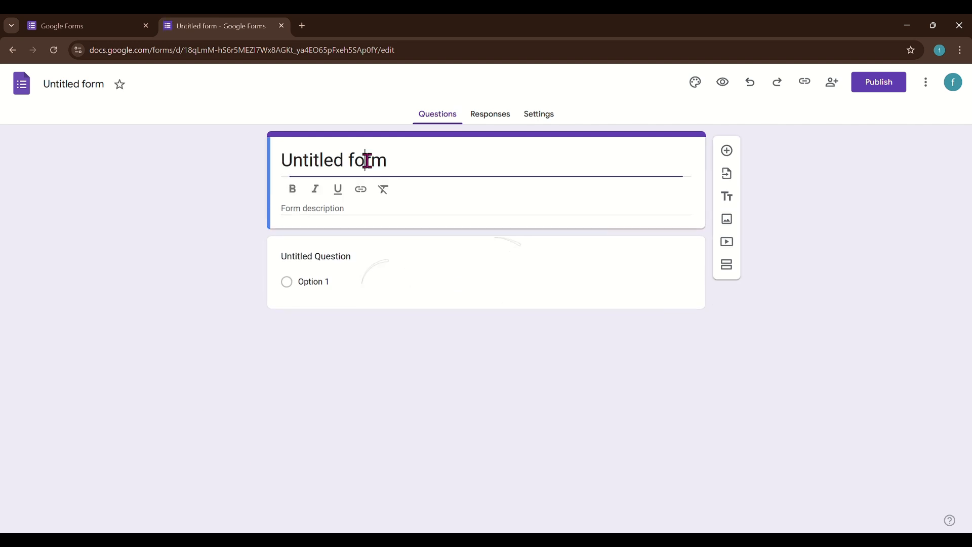
pyautogui.moveTo(394, 159); pyautogui.dragTo(282, 169)
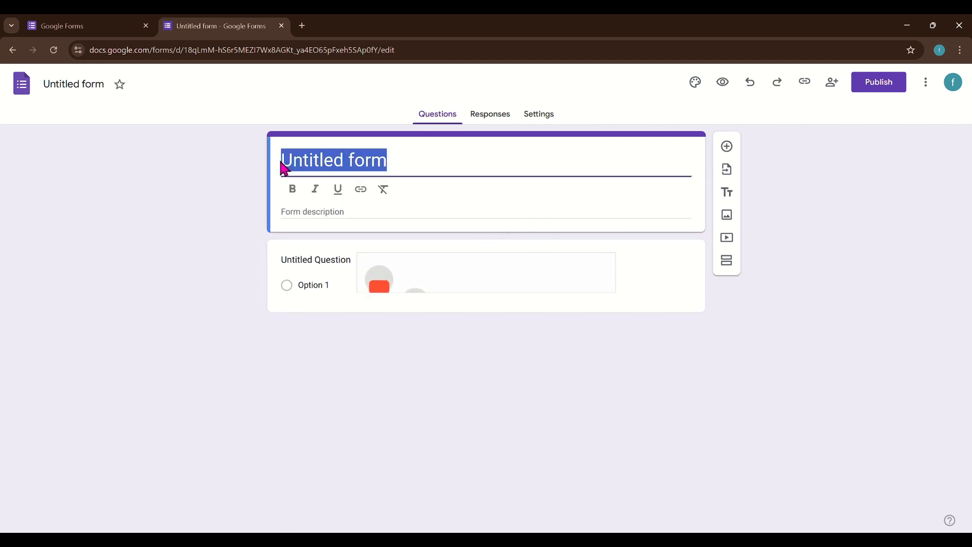
pyautogui.write('Cus')
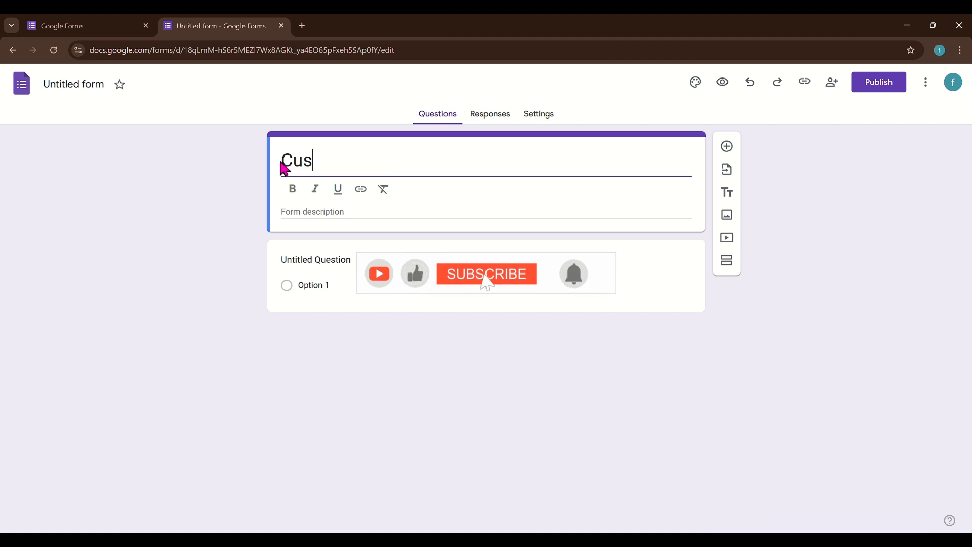
pyautogui.write('tomer Feedback')
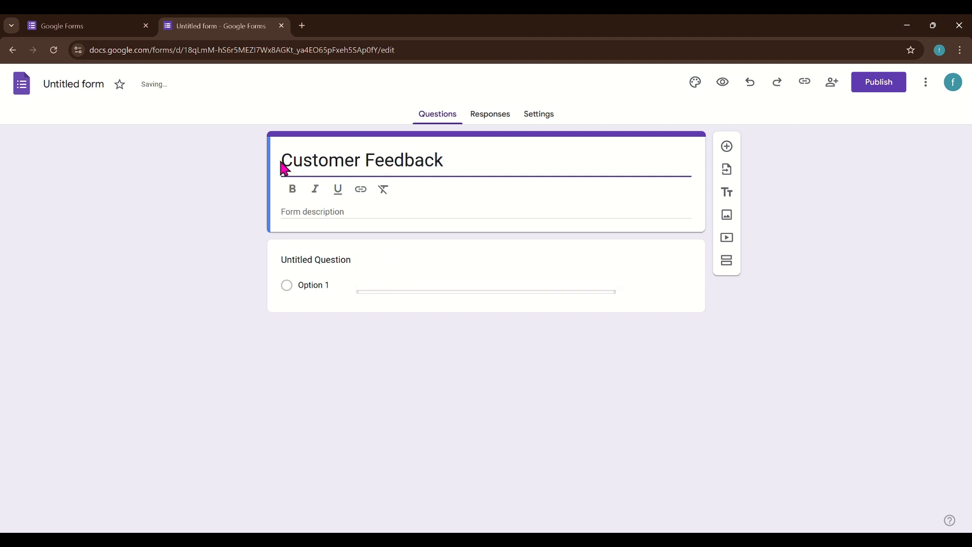
# Enter the form description "Pease take a moment to fill out this survey".
pyautogui.click(304, 211)
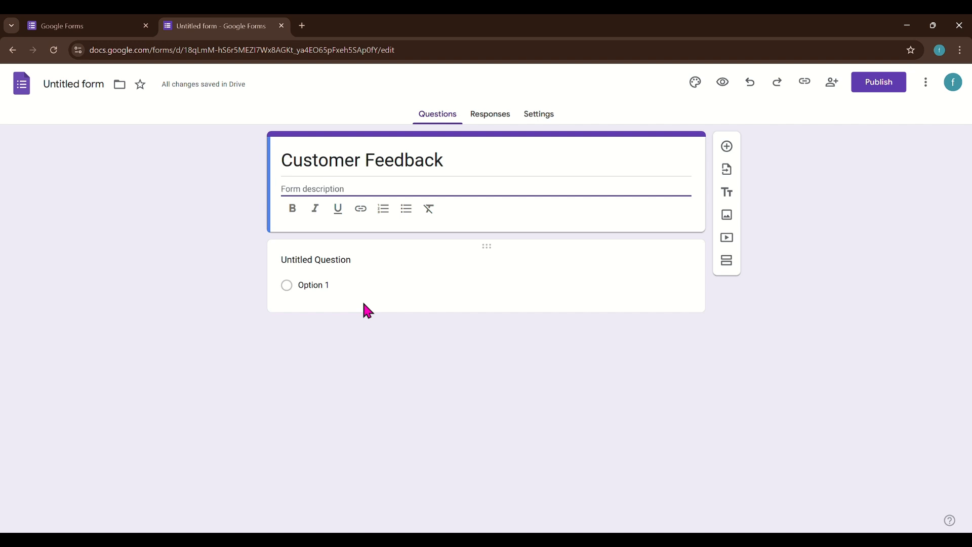
pyautogui.write('Pease ta')
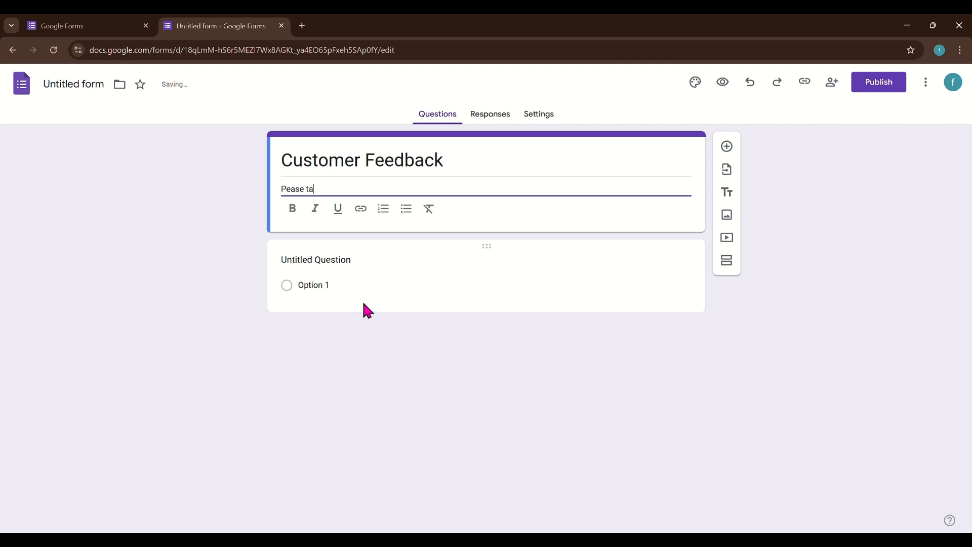
pyautogui.write('ke a moment ')
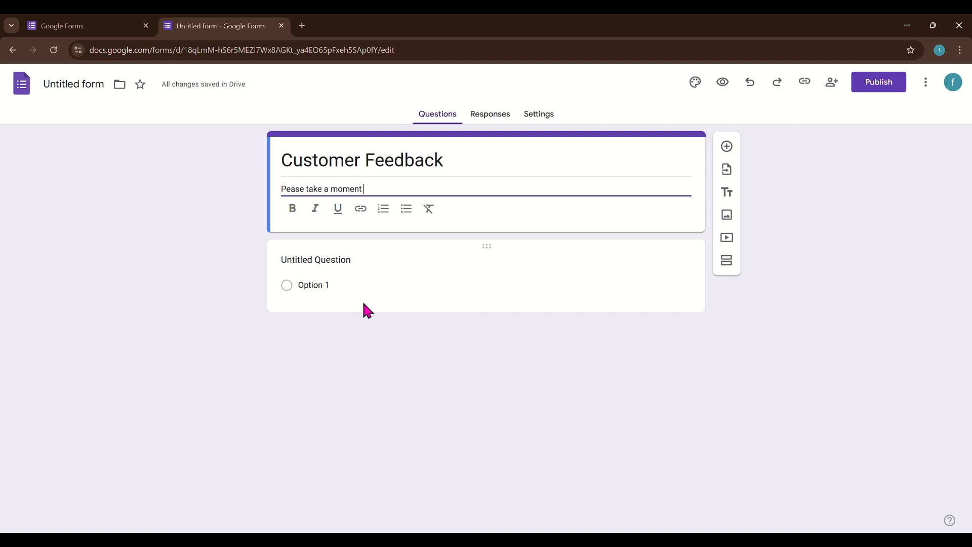
pyautogui.write('to fill out this survey')
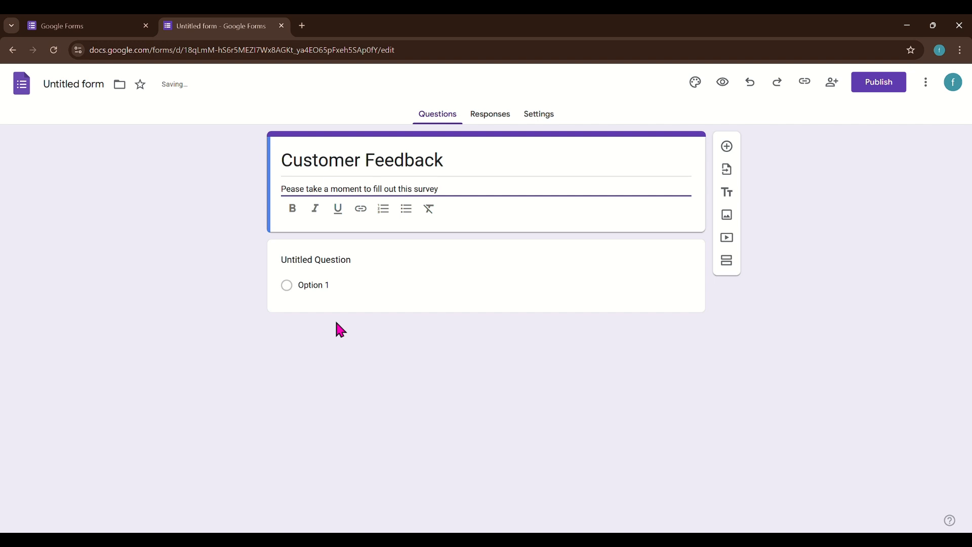
# Set the first multiple-choice question's text to "How satisfied are you with our service".
pyautogui.click(304, 281)
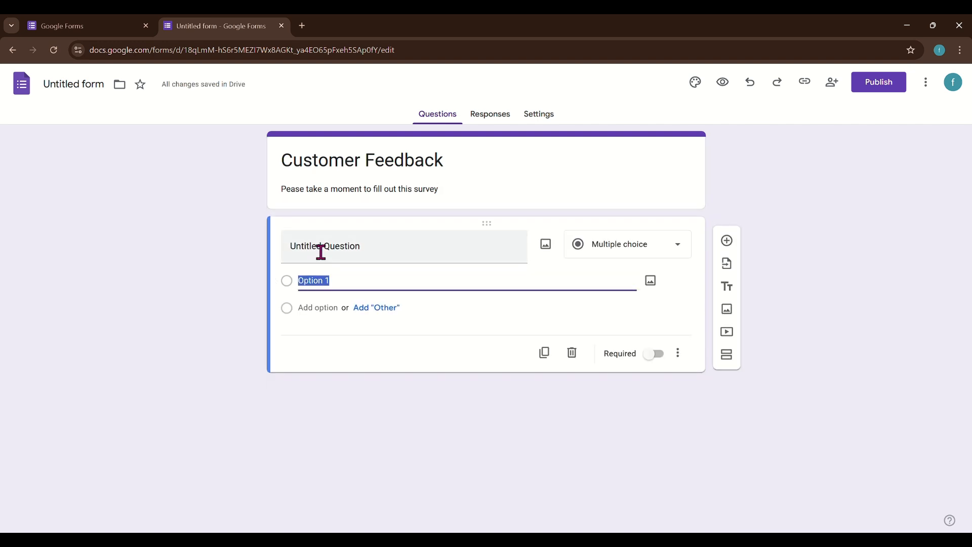
pyautogui.click(321, 251)
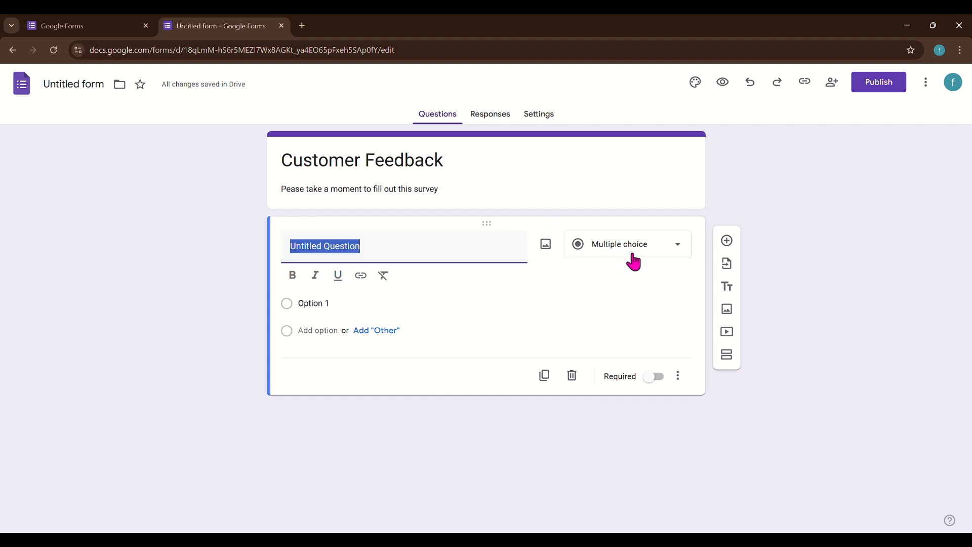
pyautogui.write('Ho')
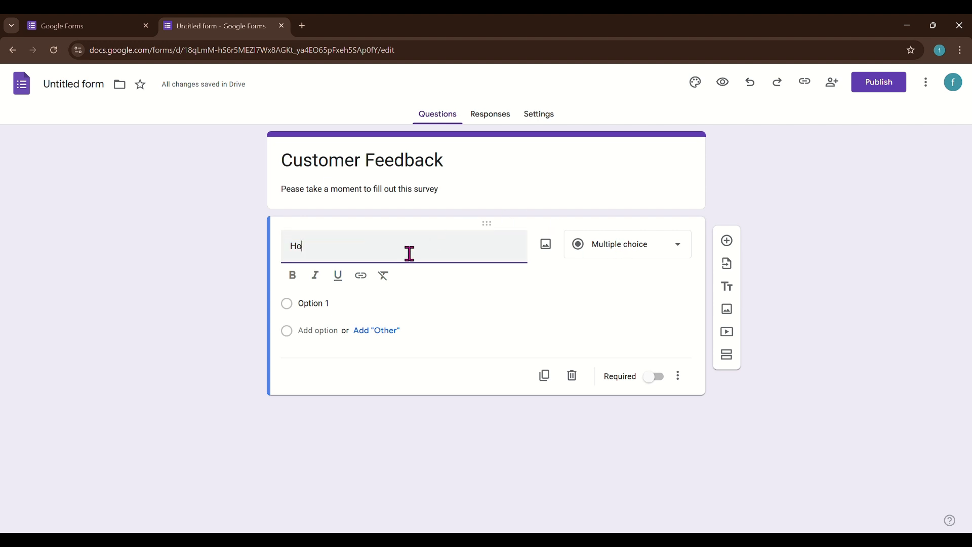
pyautogui.write('w satisf')
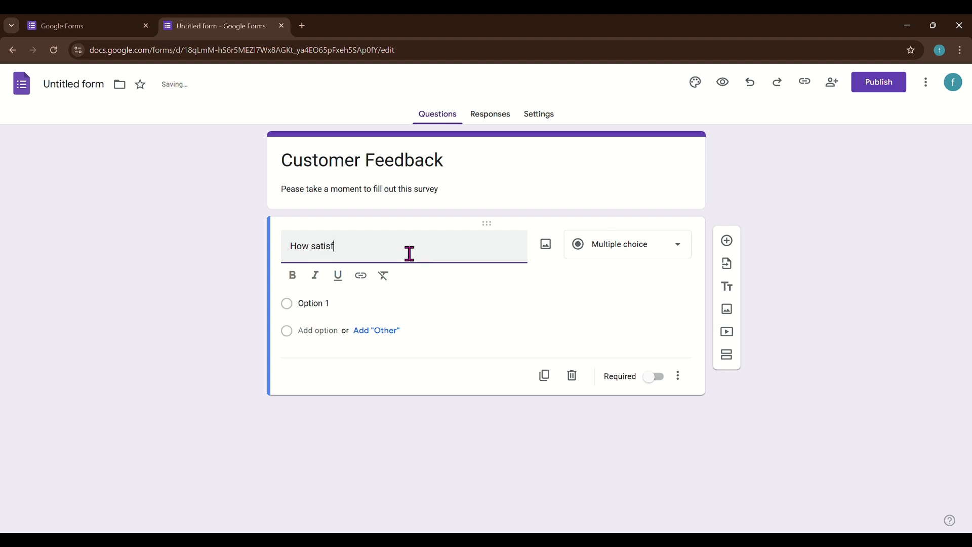
pyautogui.write('ied are you with our service')
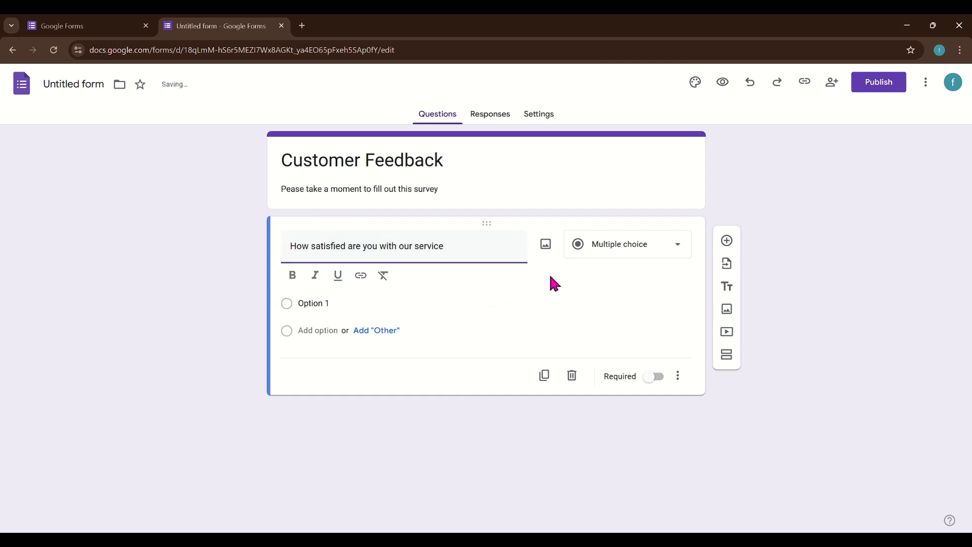
# Give the service satisfaction question the answer options Good, Moderate and Bad.
pyautogui.click(334, 309)
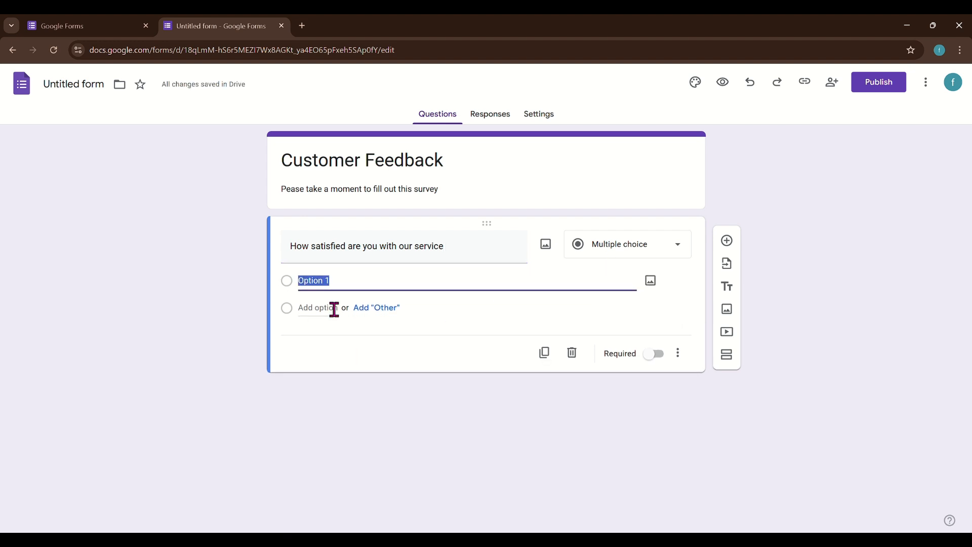
pyautogui.write('Good')
pyautogui.click(334, 309)
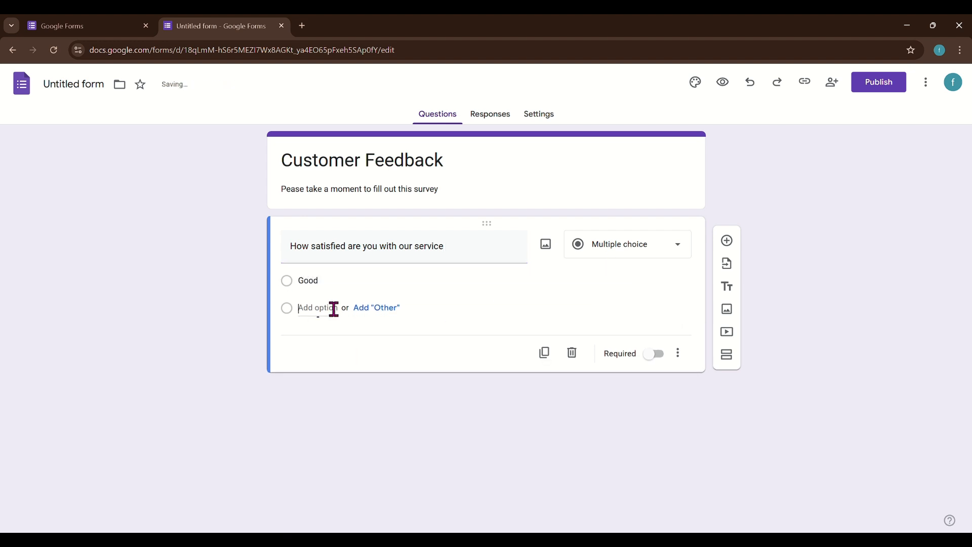
pyautogui.write('Moderate')
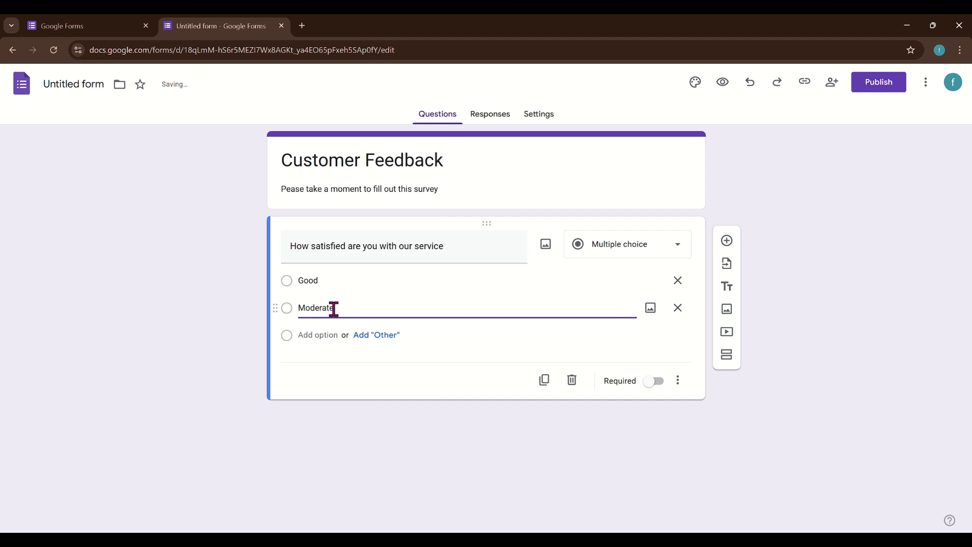
pyautogui.click(307, 335)
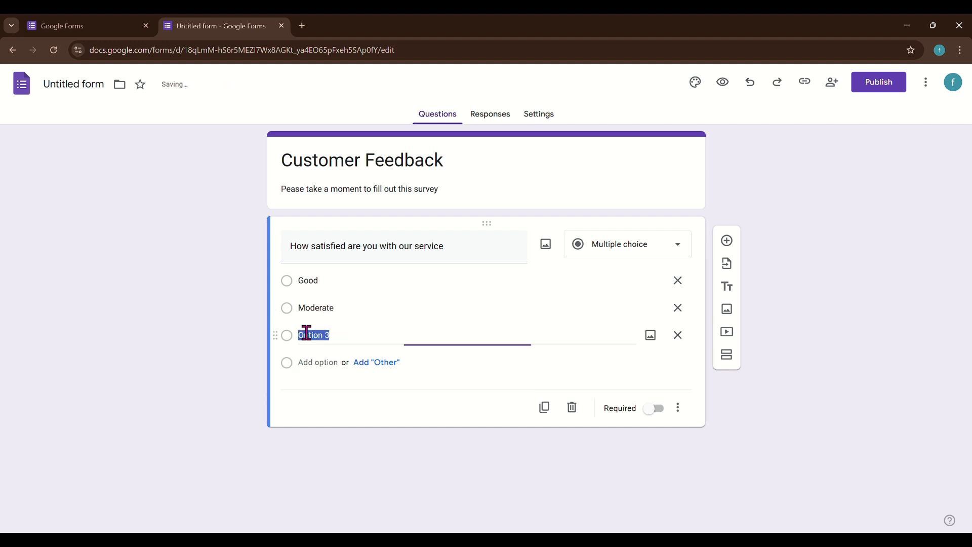
pyautogui.write('Bad')
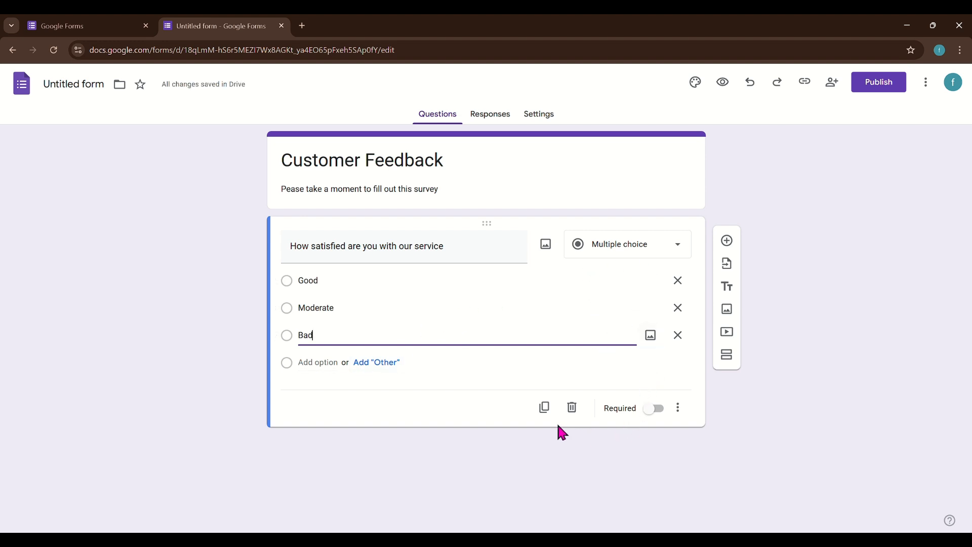
# Add a second question of type Short answer with the text "Suggestions".
pyautogui.click(728, 241)
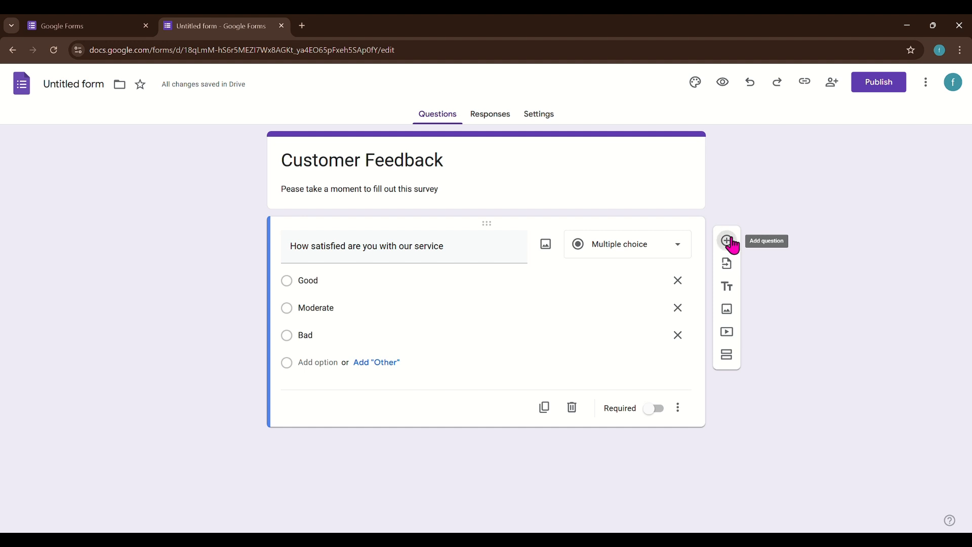
pyautogui.click(651, 388)
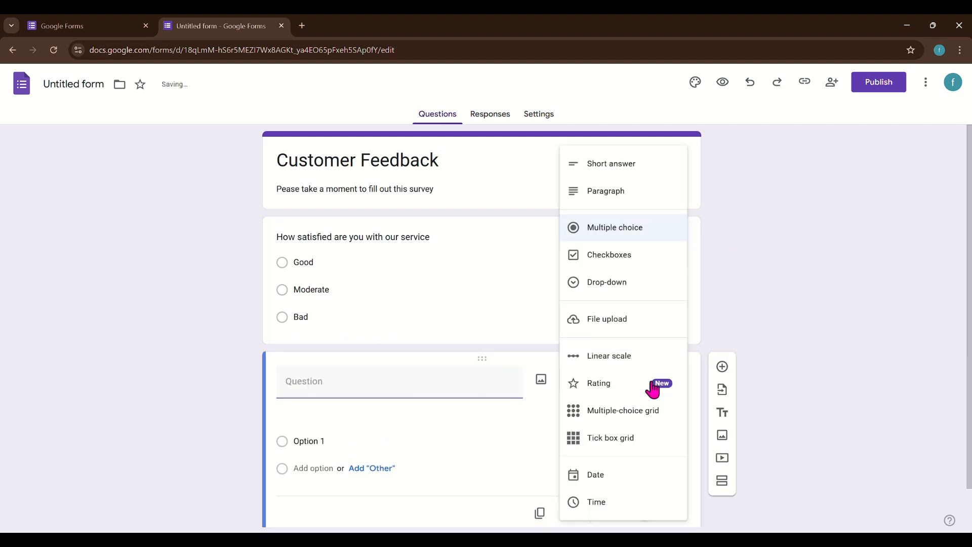
pyautogui.click(632, 167)
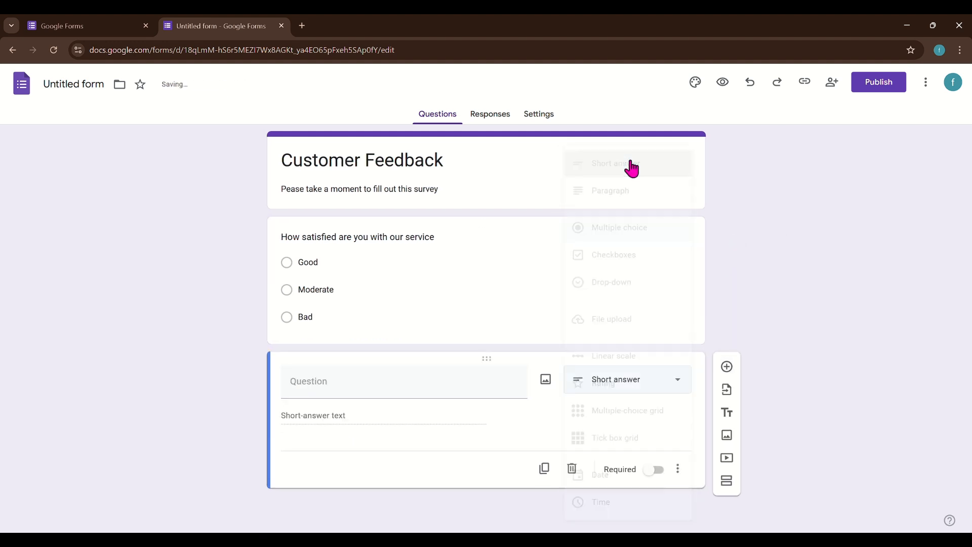
pyautogui.click(418, 381)
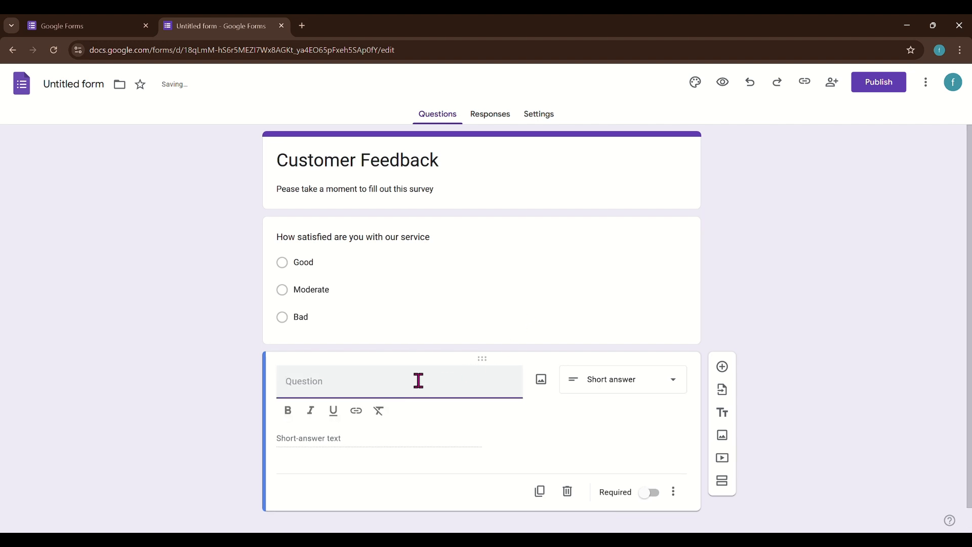
pyautogui.write('Suggestions')
pyautogui.click(529, 430)
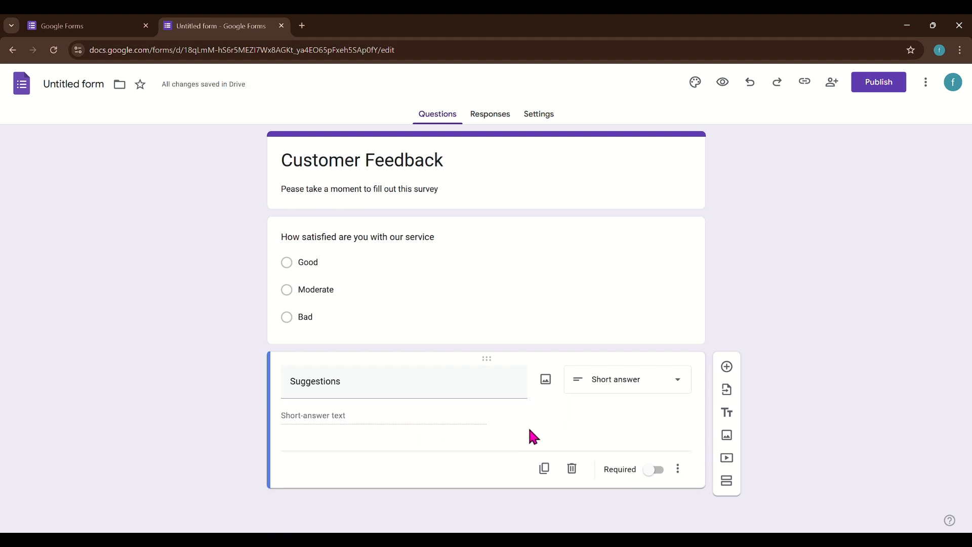
# Add a third question of type Drop-down with the text "Select your dept".
pyautogui.click(727, 367)
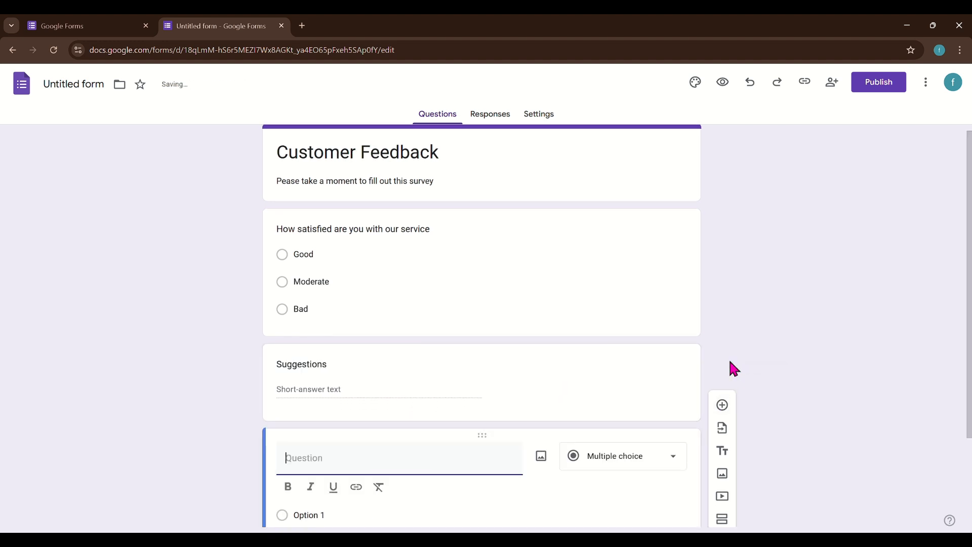
pyautogui.click(633, 340)
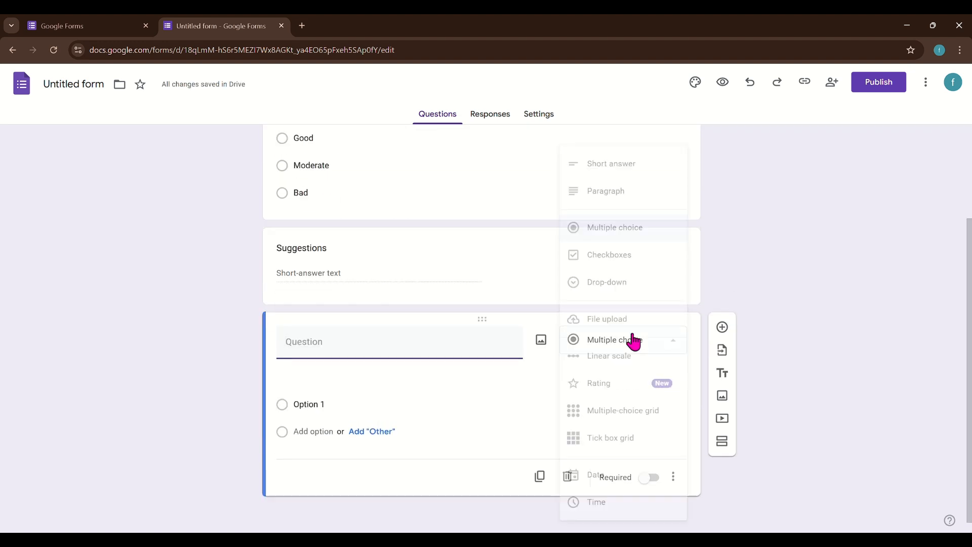
pyautogui.click(610, 282)
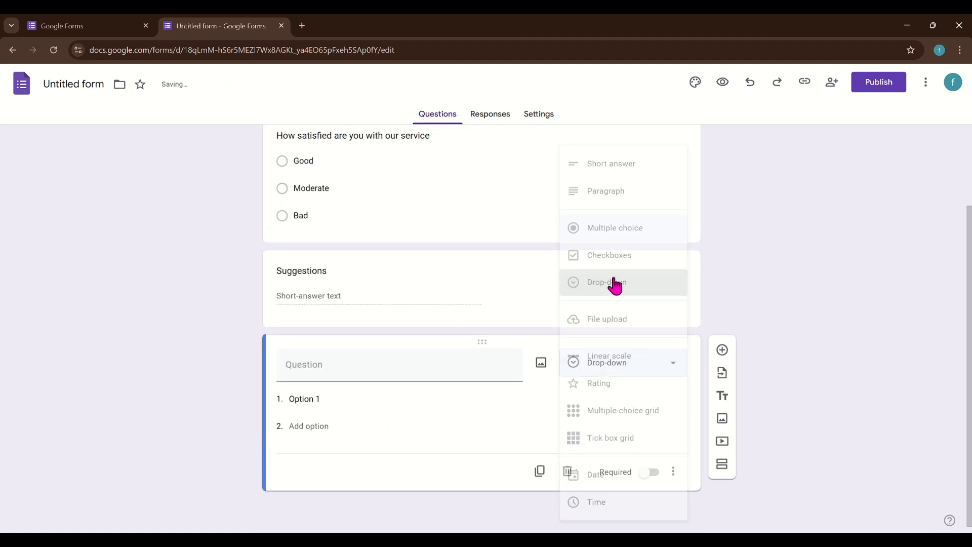
pyautogui.click(411, 364)
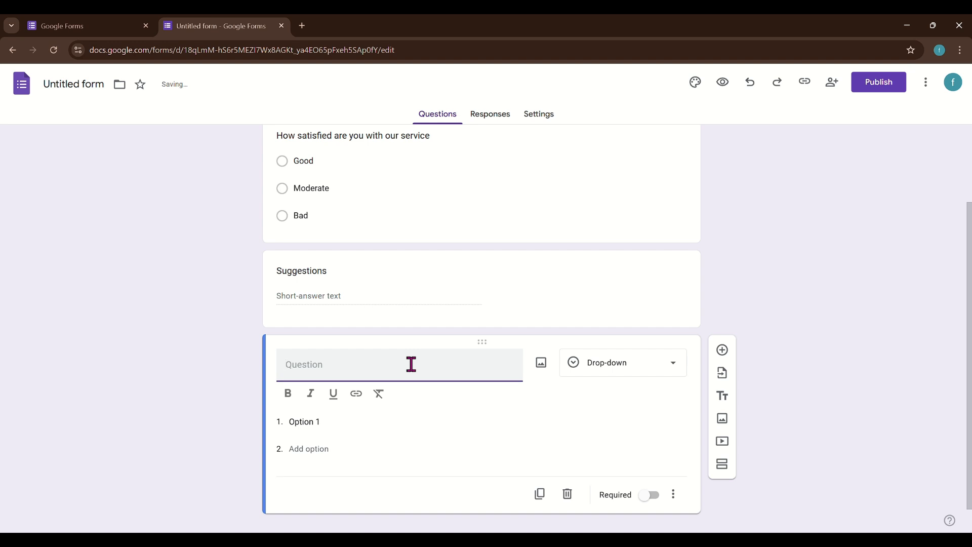
pyautogui.write('Select')
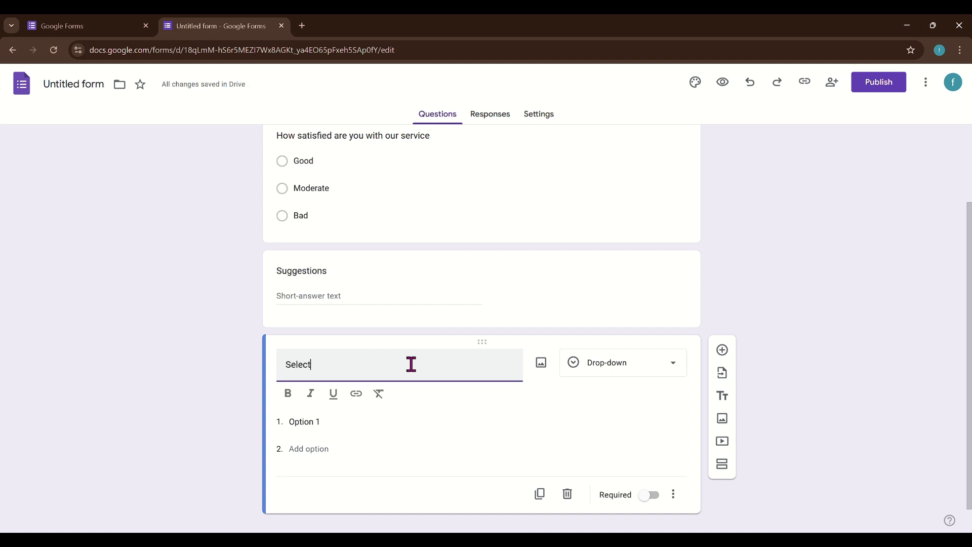
pyautogui.write(' your dept')
# Give the "Select your dept" drop-down question the options IT, HR and Sales.
pyautogui.click(315, 421)
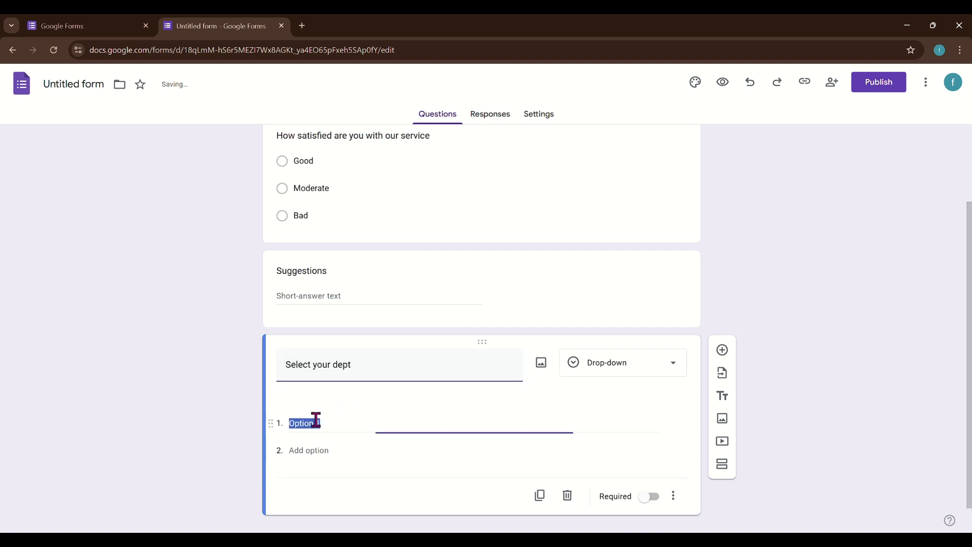
pyautogui.press('BackSpace')
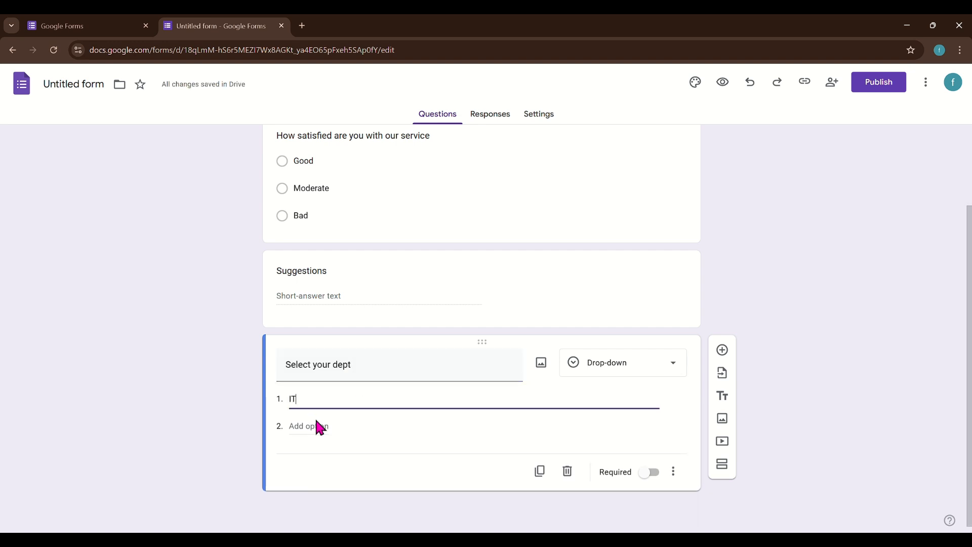
pyautogui.click(318, 426)
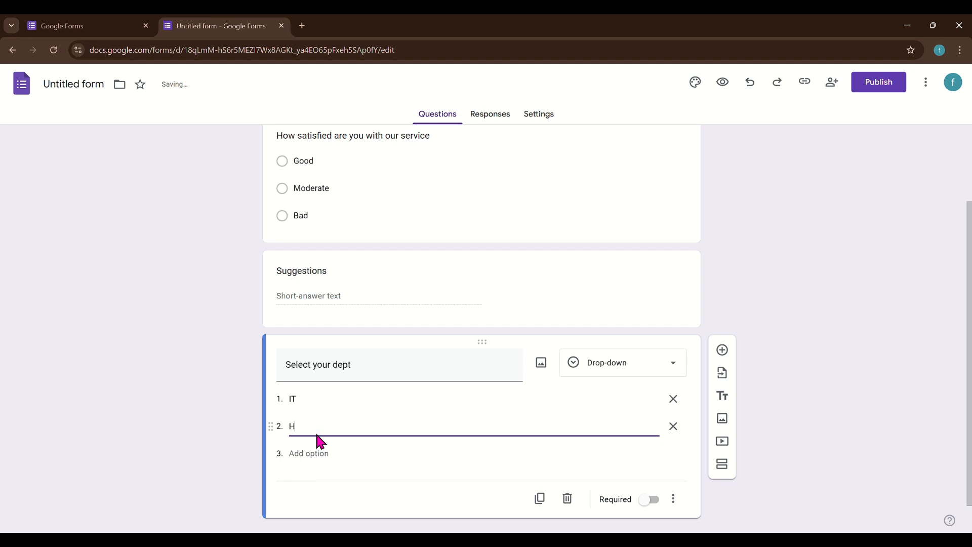
pyautogui.write('HR')
pyautogui.click(309, 453)
pyautogui.write('Sal')
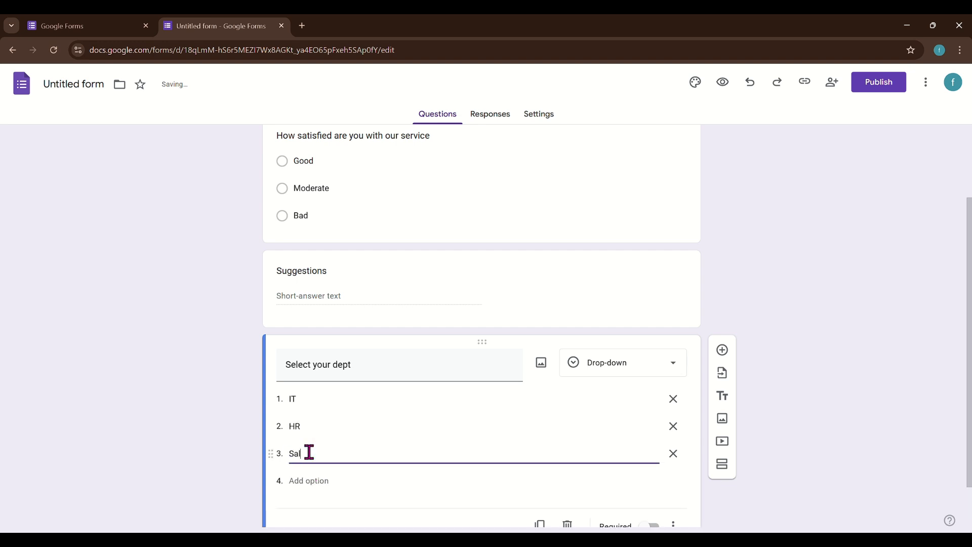
pyautogui.write('es')
pyautogui.click(224, 440)
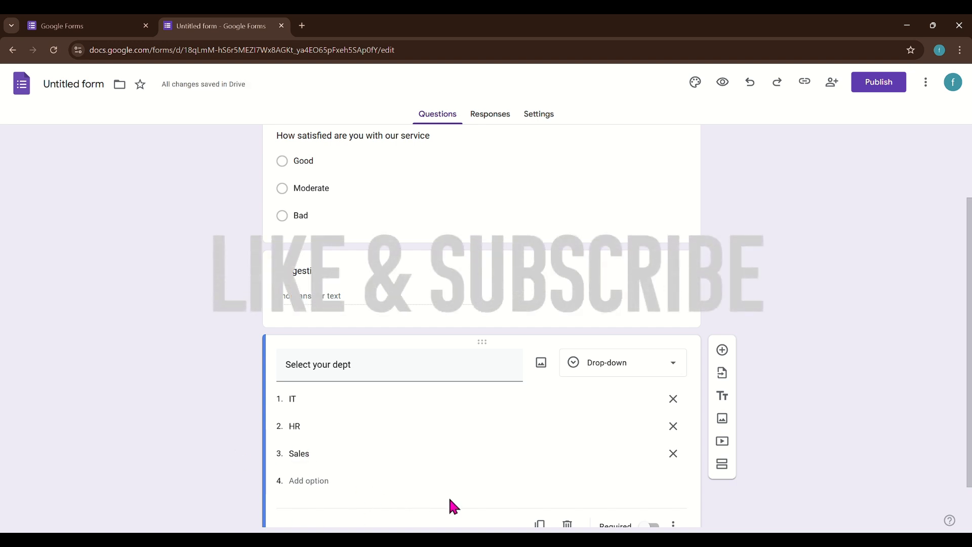
# Open the form's theme settings and set the theme colour to dark blue.
pyautogui.scroll(-1, 624, 446)
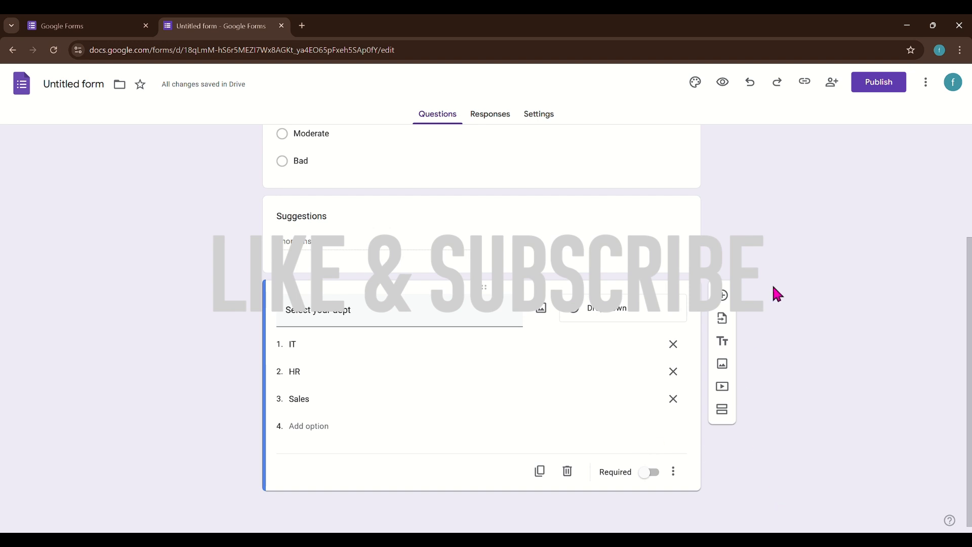
pyautogui.click(695, 84)
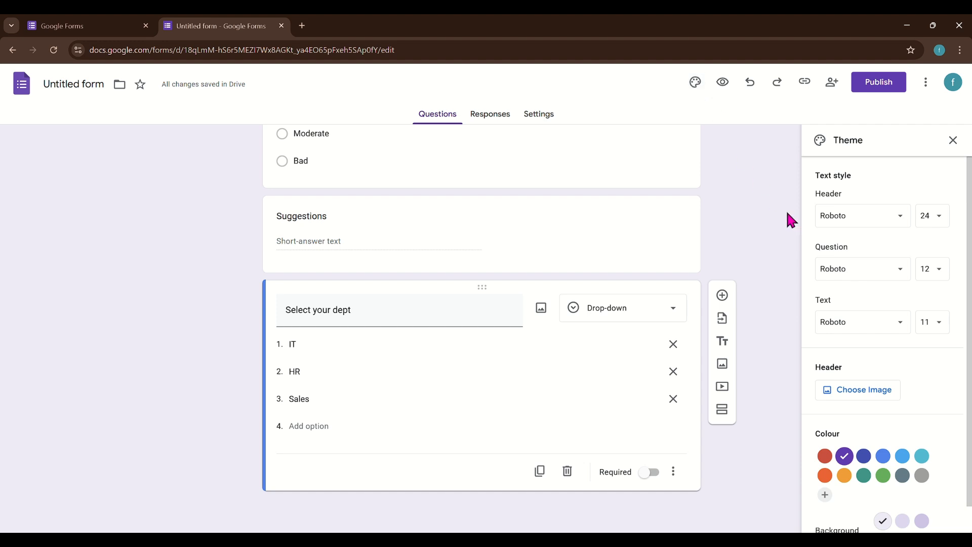
pyautogui.scroll(3, 788, 217)
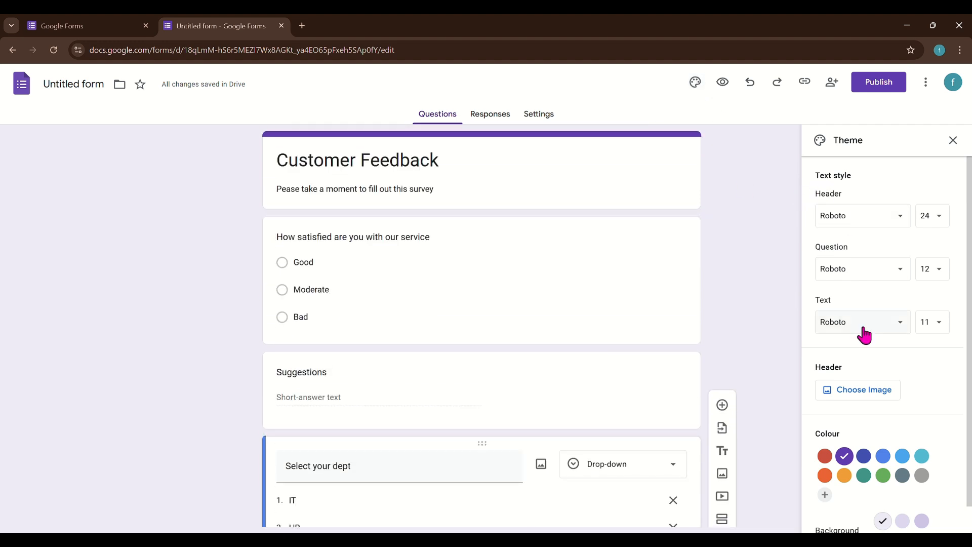
pyautogui.click(864, 459)
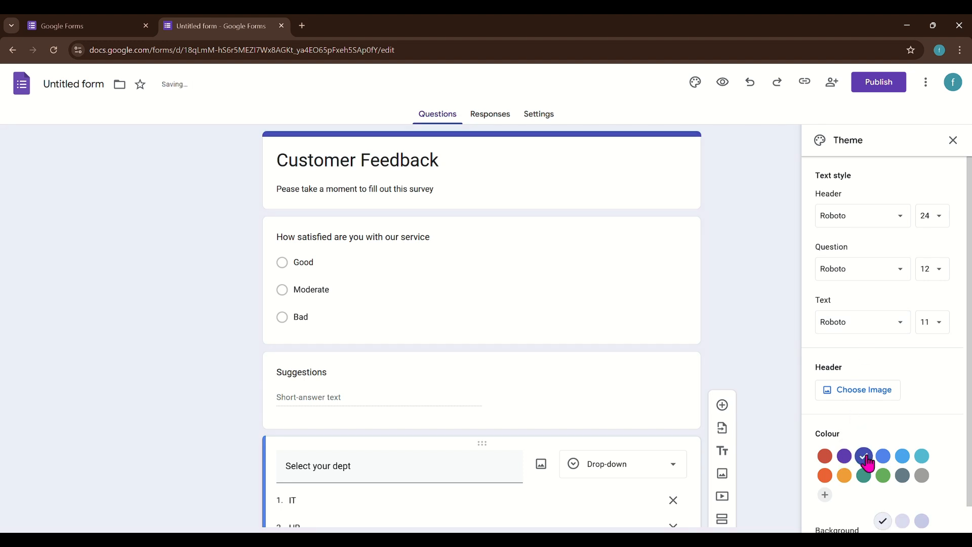
# Insert the neckties picture from the Illustrations themes as the form's header image.
pyautogui.click(836, 395)
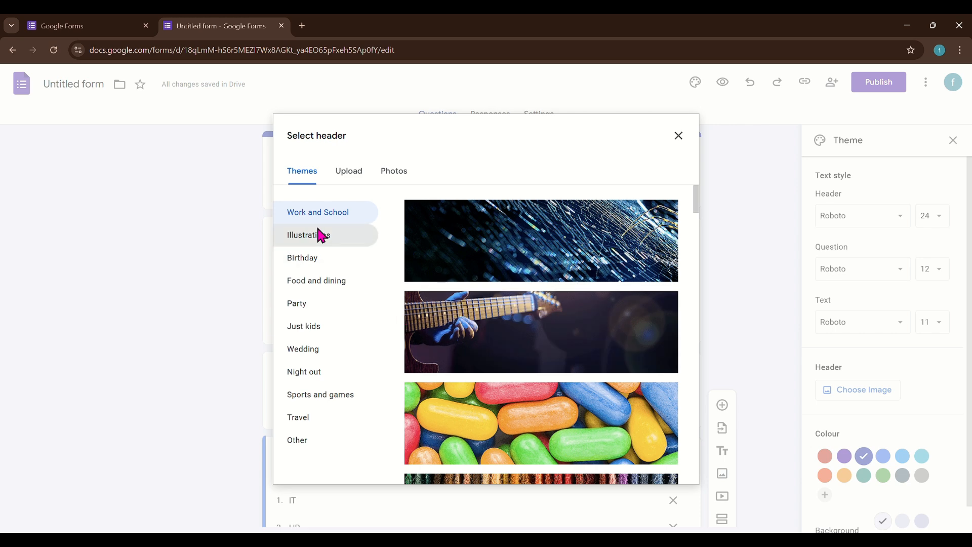
pyautogui.click(320, 235)
pyautogui.scroll(-5, 509, 321)
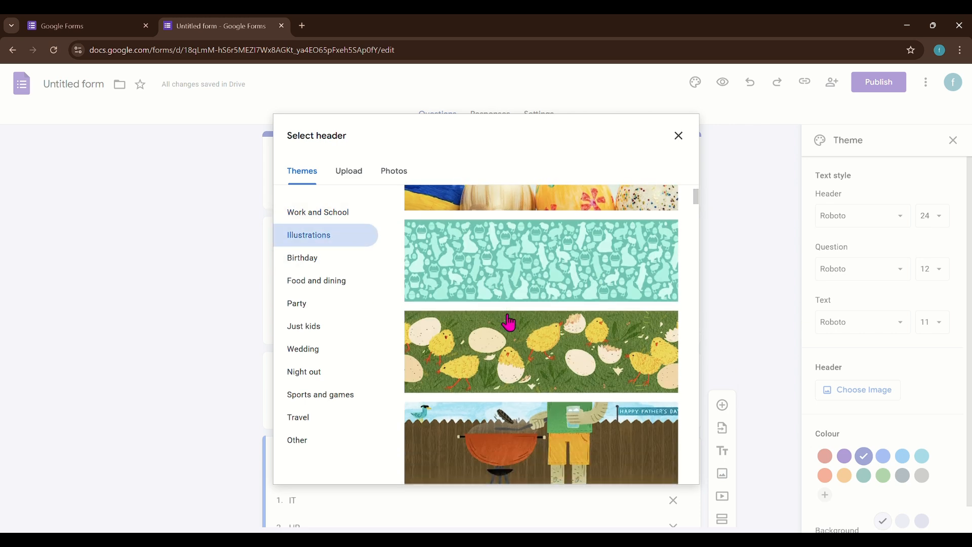
pyautogui.scroll(-5, 509, 322)
pyautogui.click(503, 321)
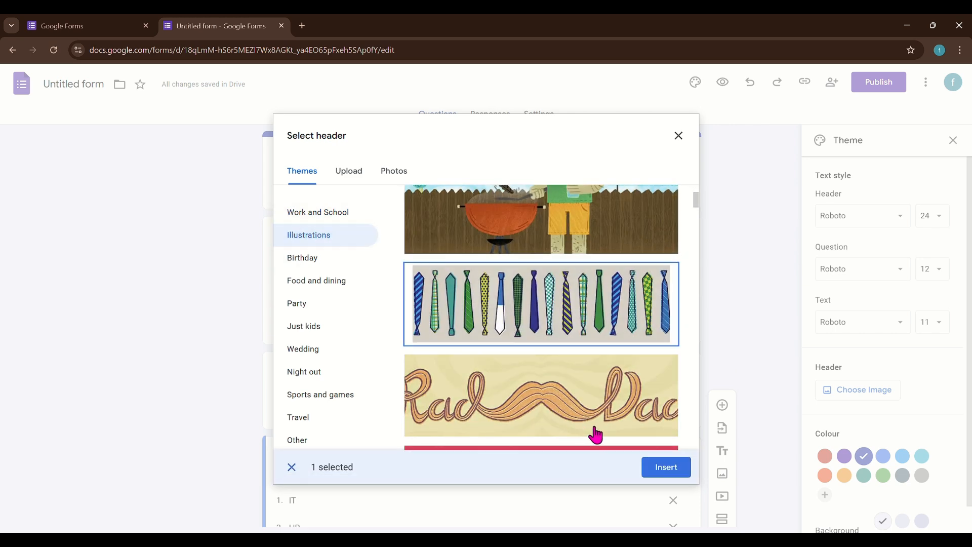
pyautogui.click(658, 471)
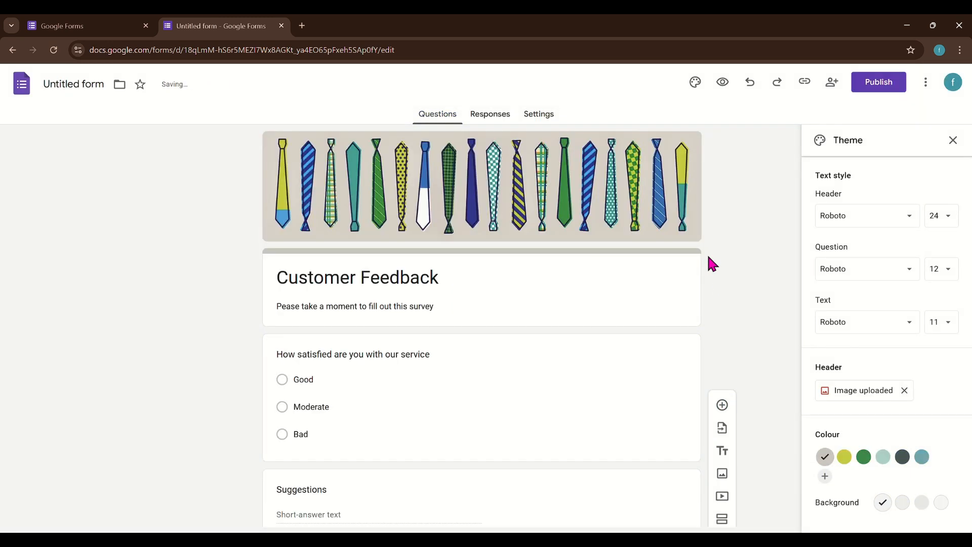
pyautogui.scroll(-4, 693, 286)
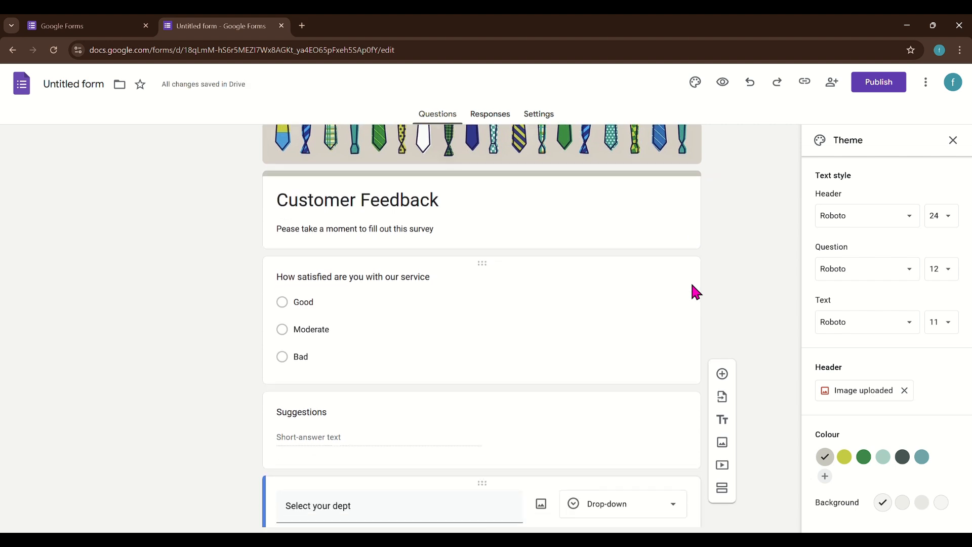
pyautogui.scroll(4, 691, 280)
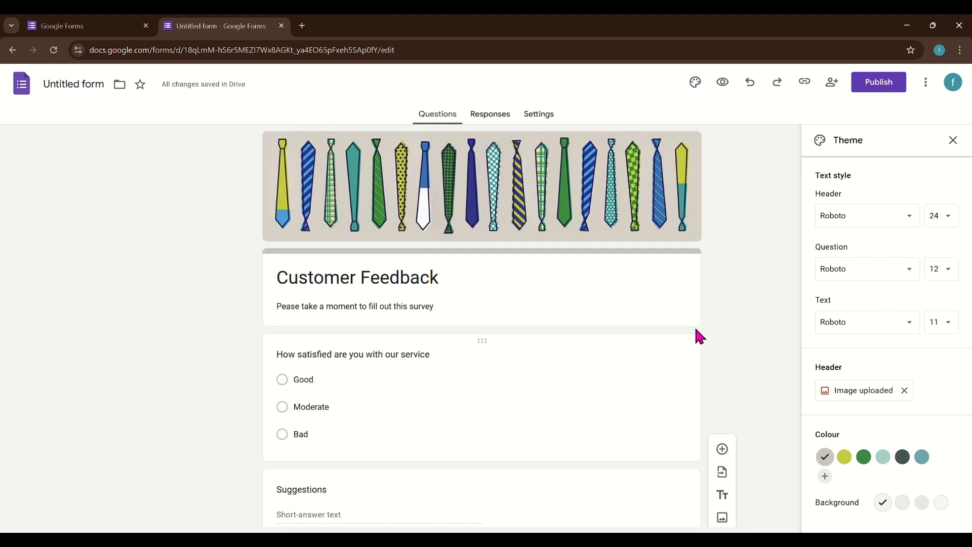
# Set the theme's header font to EB Garamond and the question font to Caveat.
pyautogui.click(894, 225)
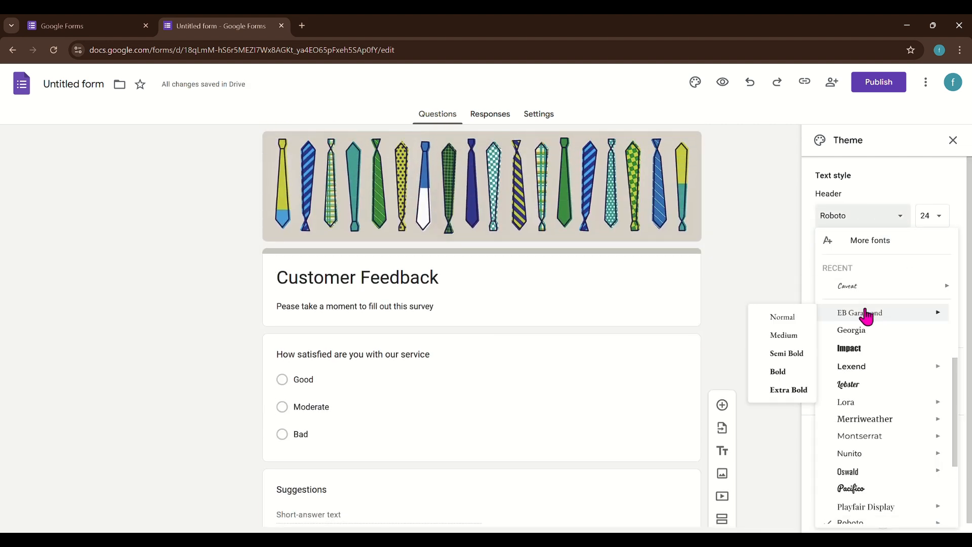
pyautogui.click(862, 314)
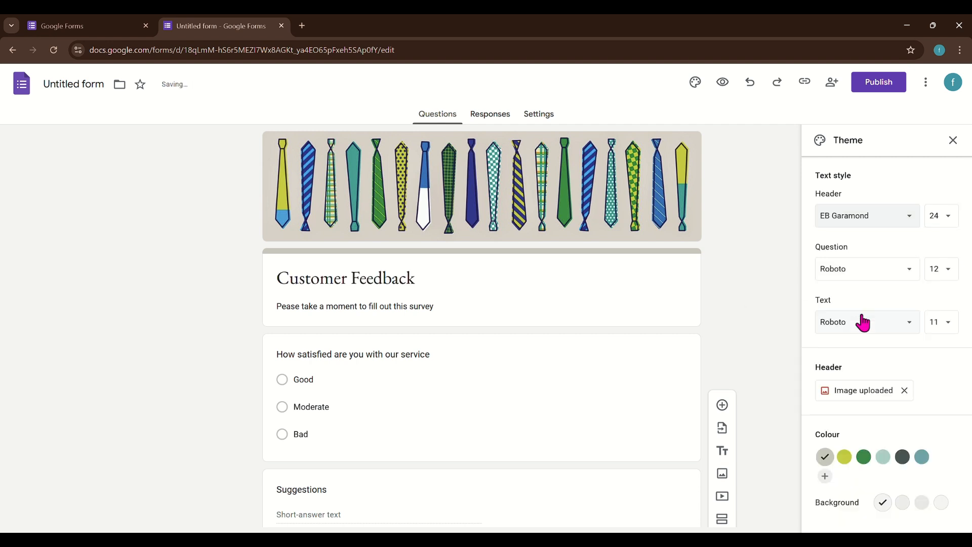
pyautogui.click(862, 275)
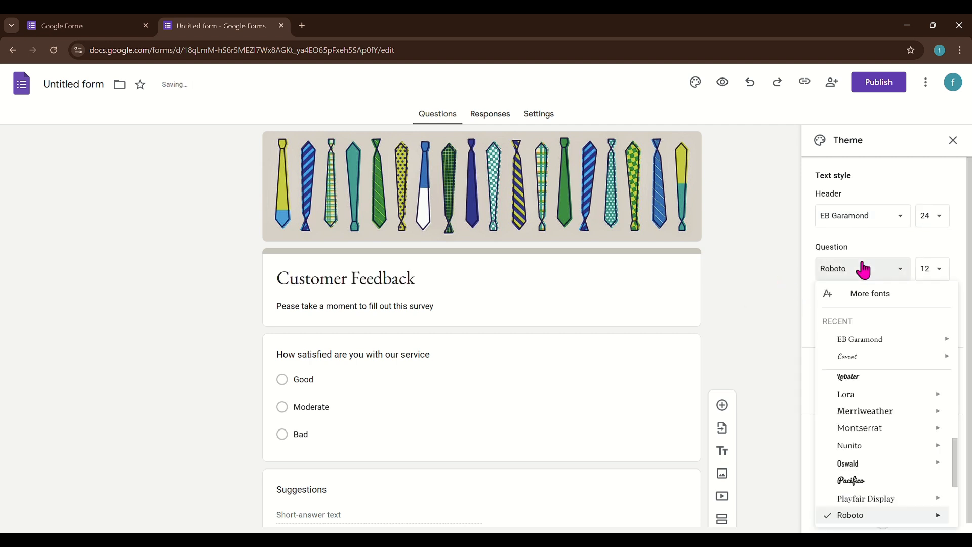
pyautogui.click(856, 359)
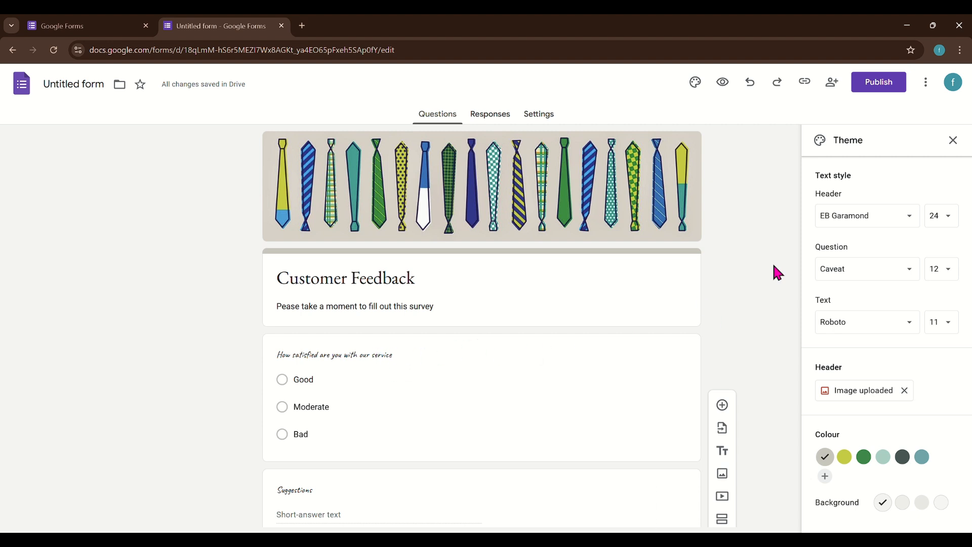
pyautogui.click(880, 269)
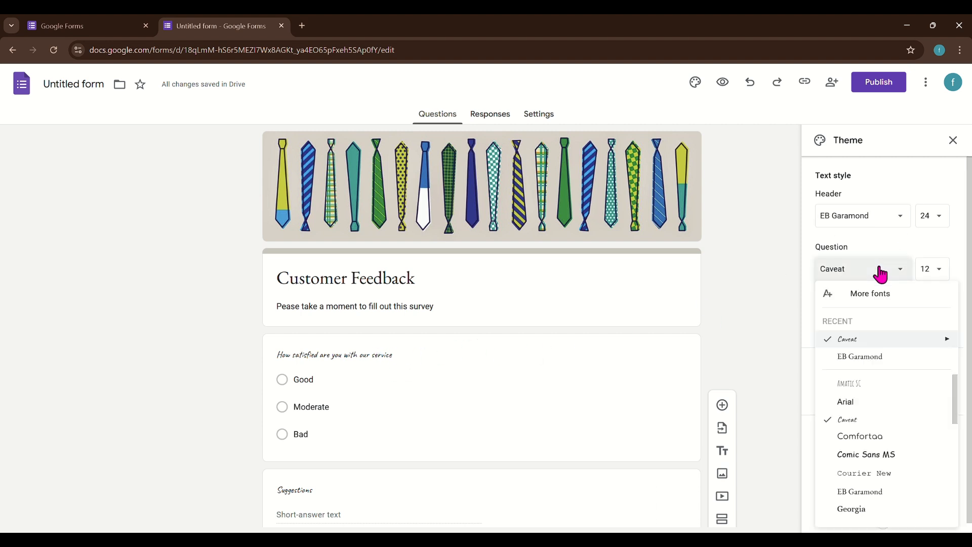
pyautogui.click(748, 297)
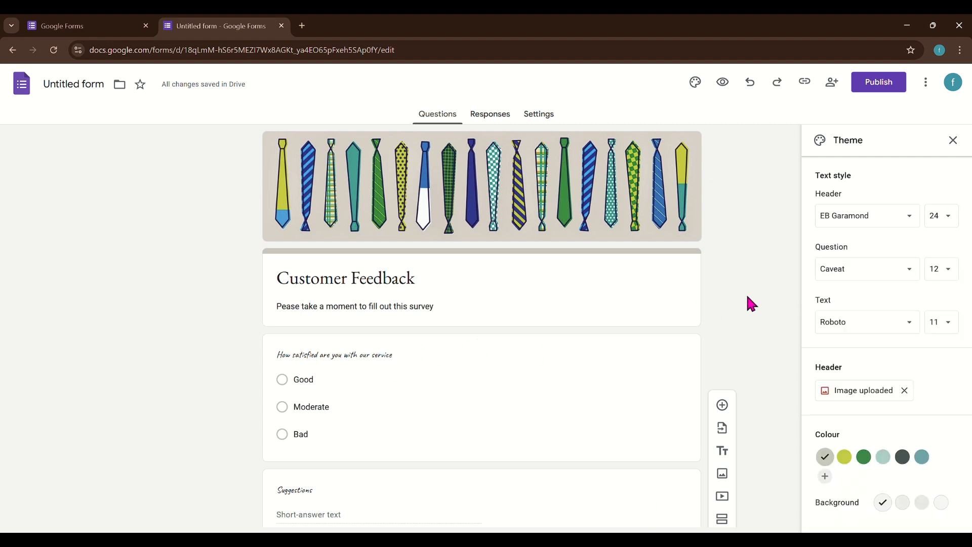
# Change the theme colour to pale green and close the theme settings.
pyautogui.click(882, 461)
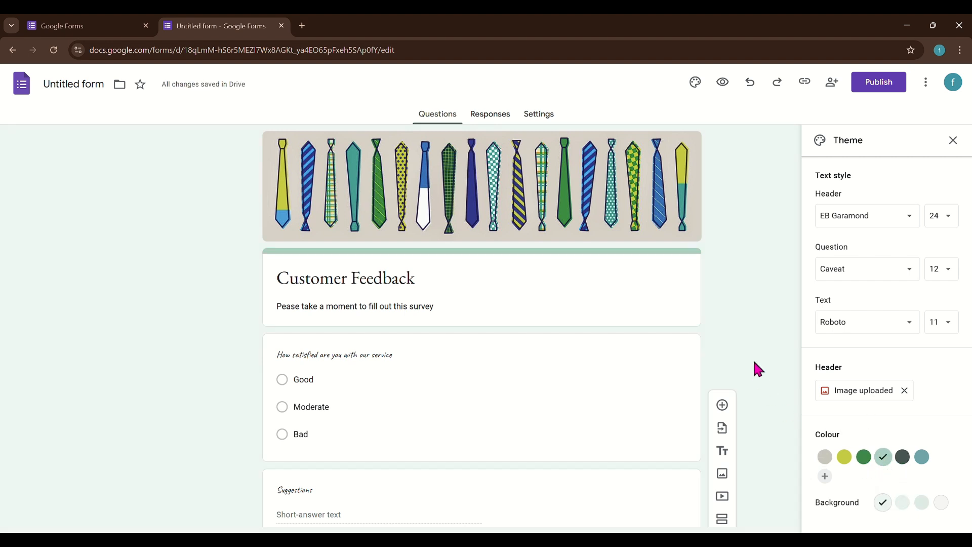
pyautogui.click(953, 140)
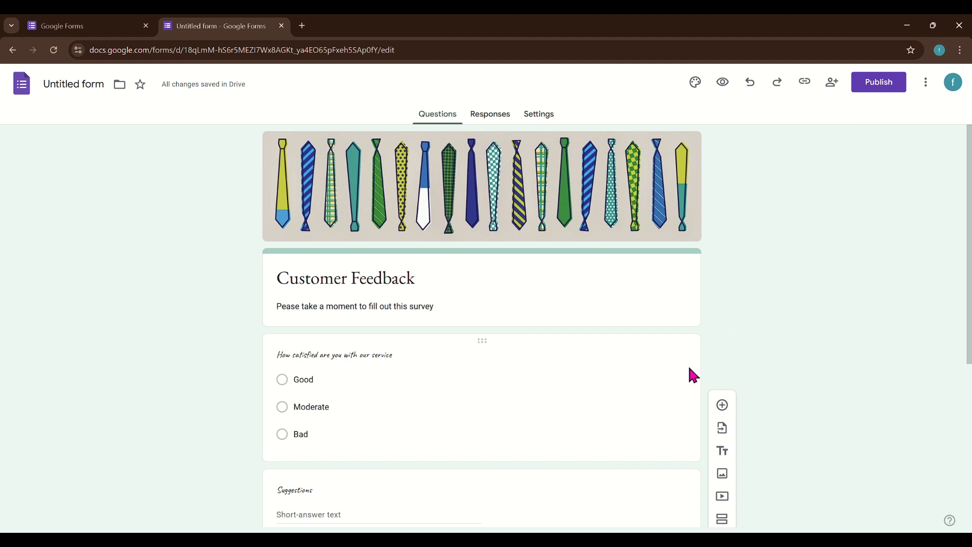
# Mark the service satisfaction question and the "Select your dept" question as required.
pyautogui.click(621, 380)
pyautogui.scroll(-2, 568, 396)
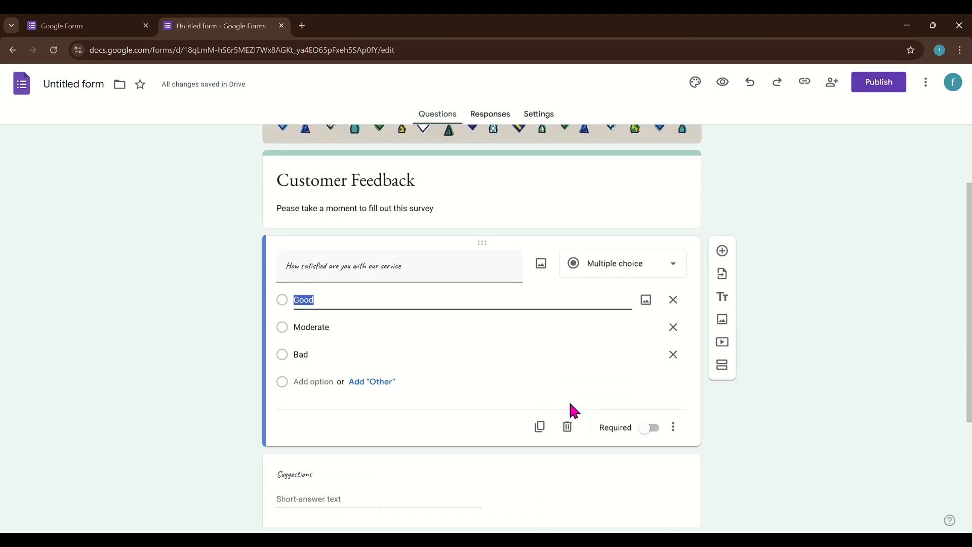
pyautogui.click(653, 433)
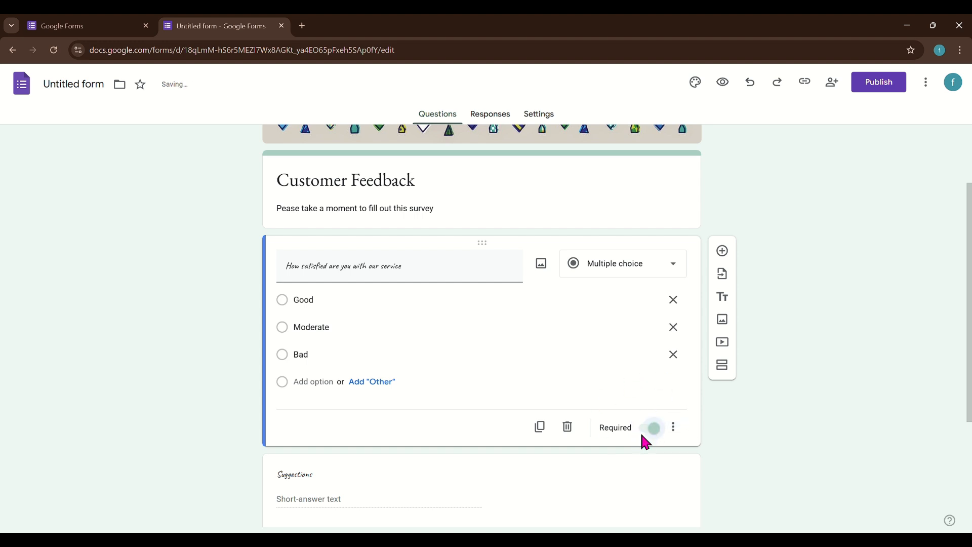
pyautogui.scroll(-4, 643, 440)
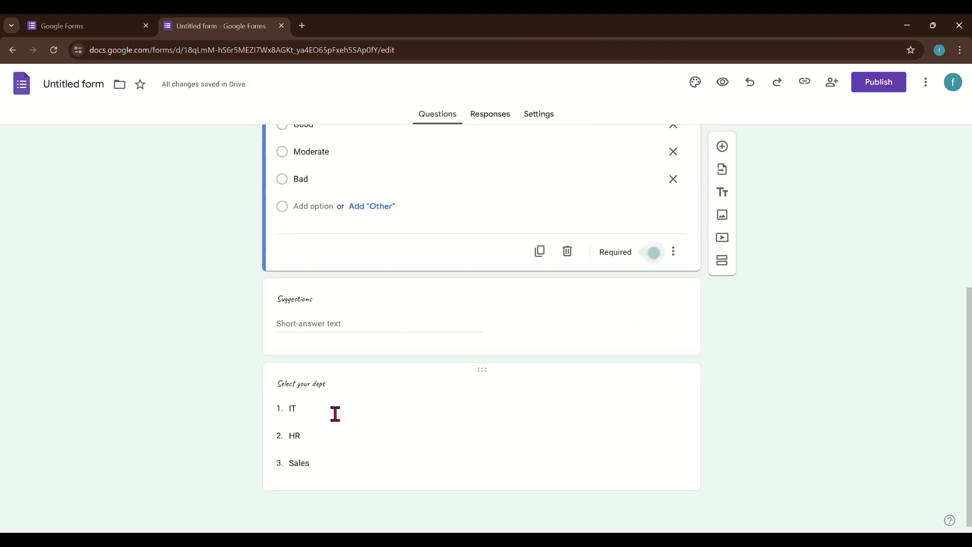
pyautogui.click(432, 410)
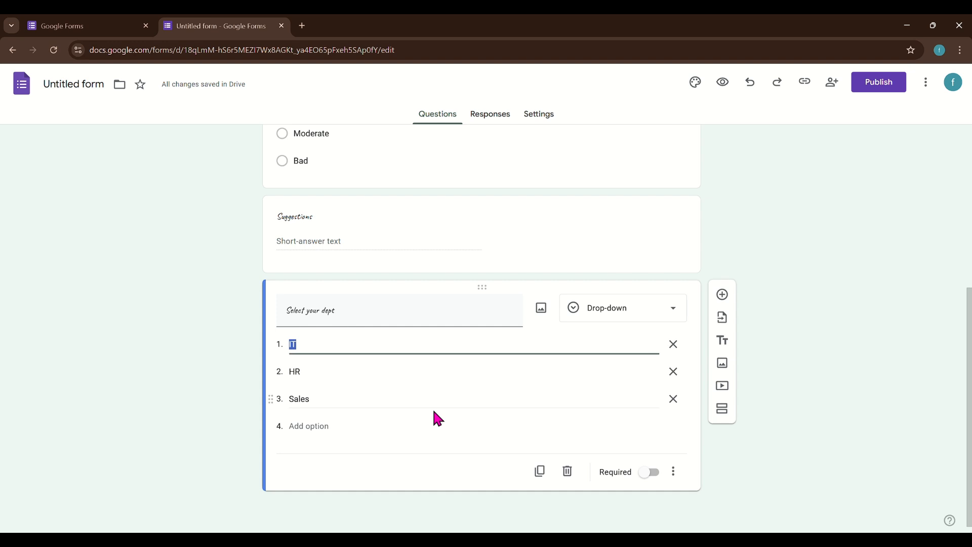
pyautogui.click(653, 476)
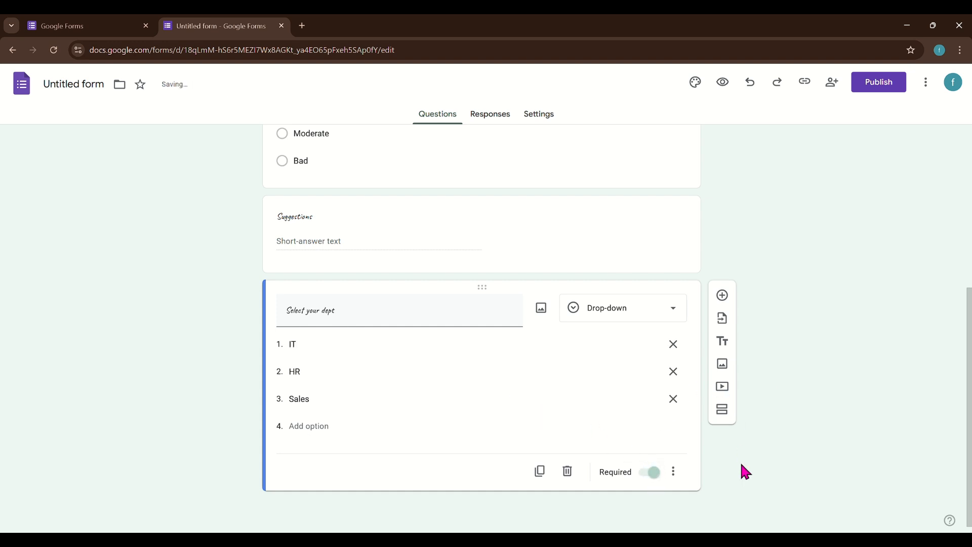
# Publish the form with anyone with the link as responders.
pyautogui.scroll(5, 694, 234)
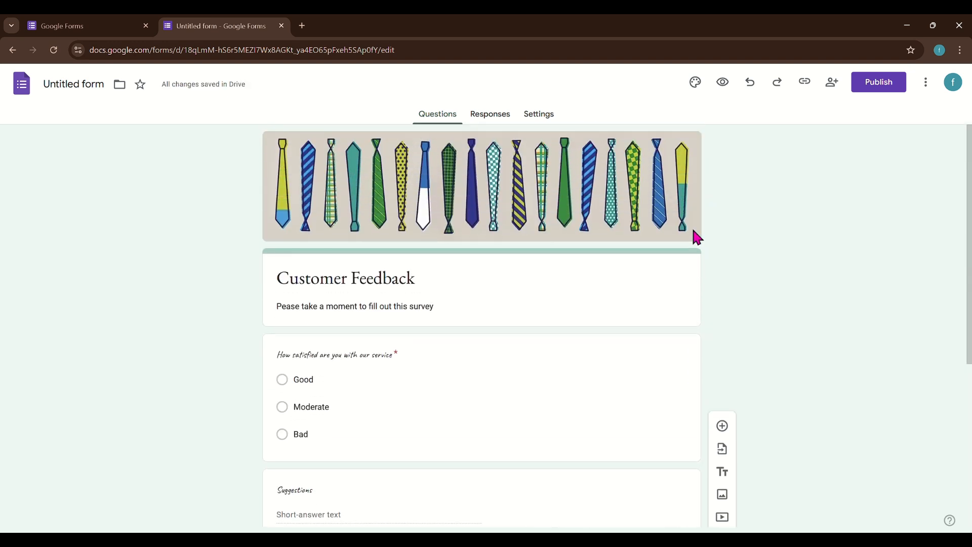
pyautogui.click(872, 84)
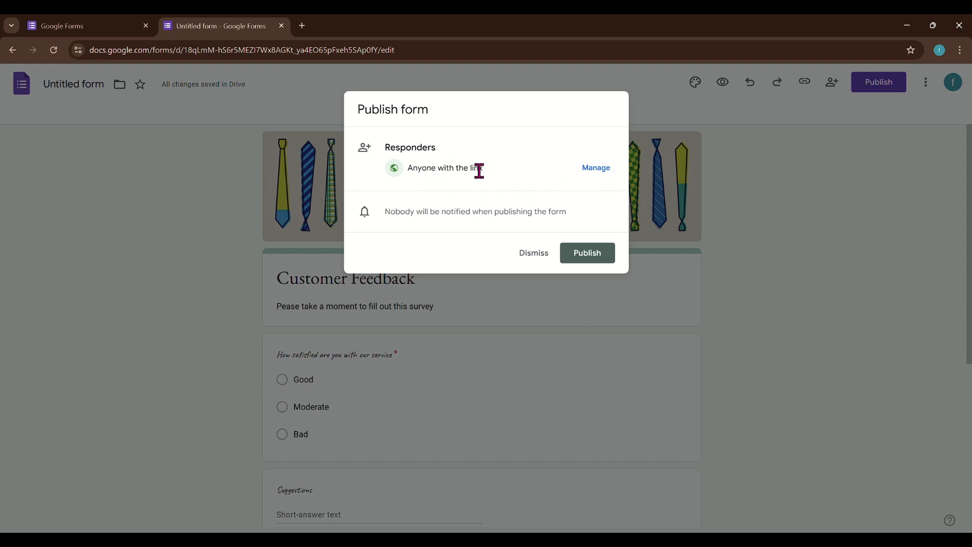
pyautogui.click(590, 259)
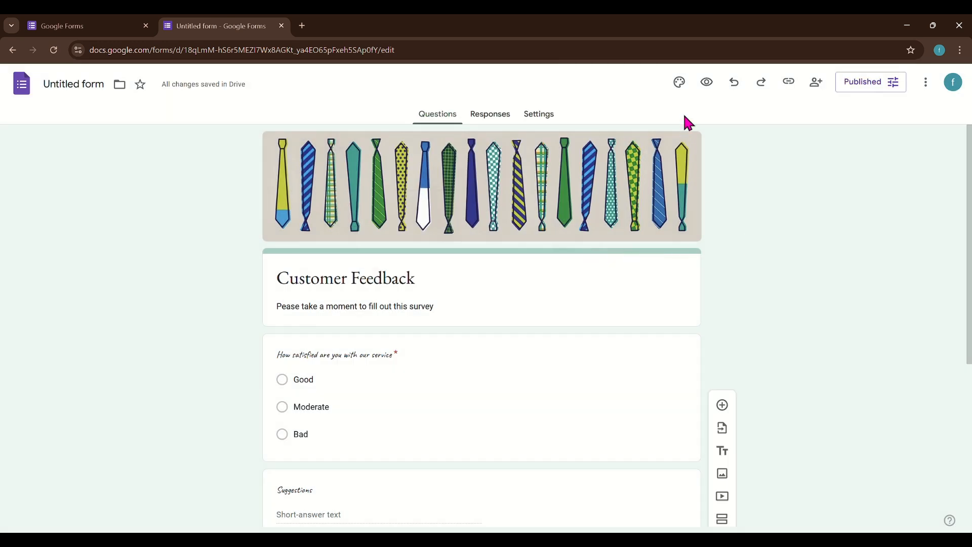
# Preview the form and test it by choosing Good for service satisfaction, entering "Good" under Suggestions and selecting IT as the department.
pyautogui.click(707, 84)
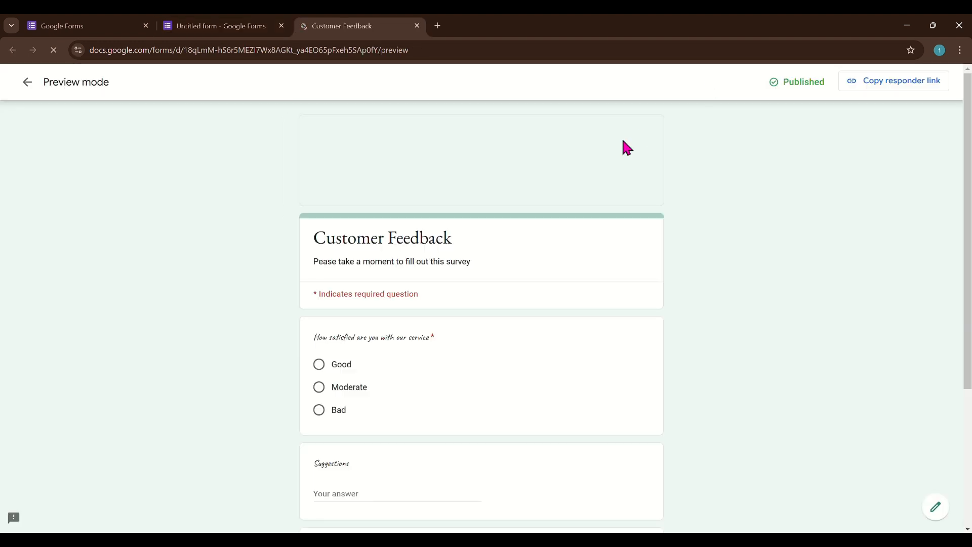
pyautogui.scroll(-3, 499, 227)
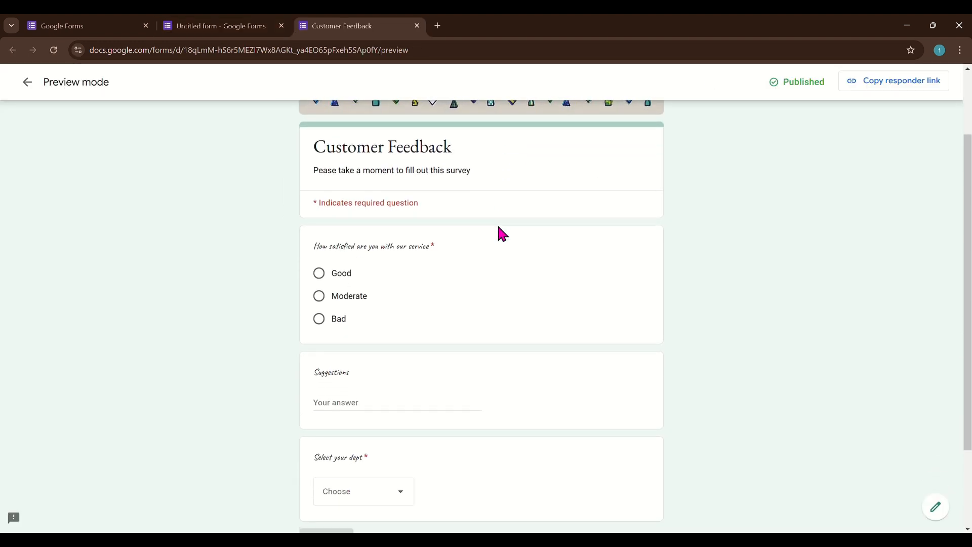
pyautogui.scroll(1, 499, 232)
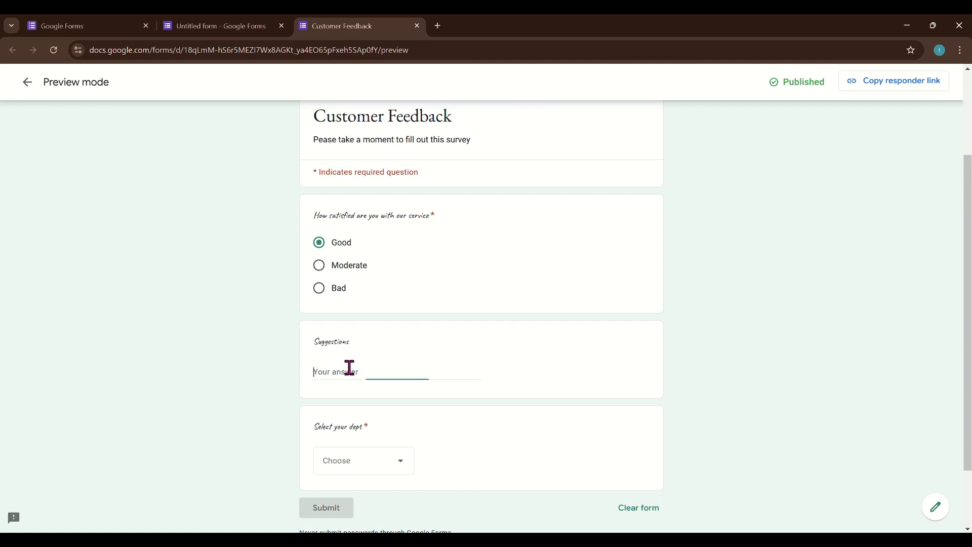
pyautogui.write('Good')
pyautogui.click(373, 462)
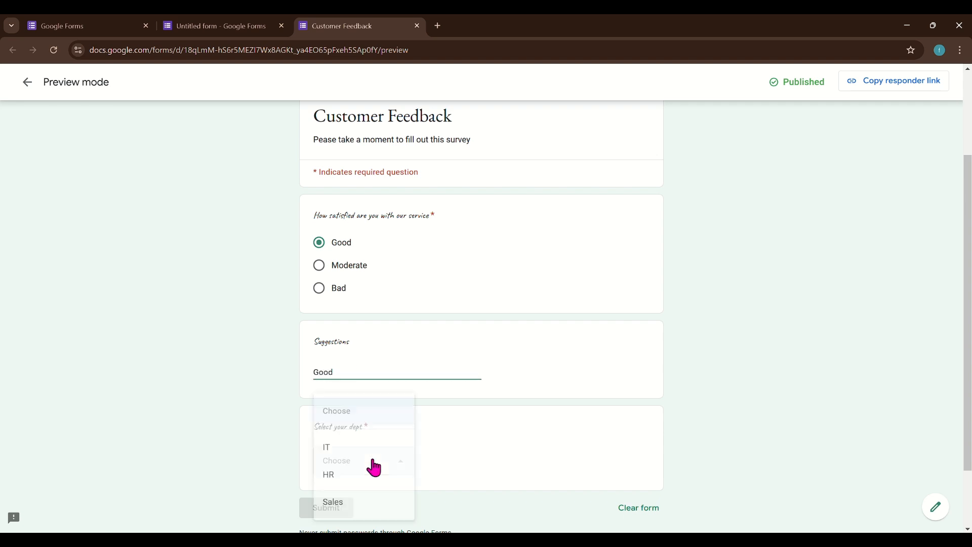
pyautogui.click(339, 447)
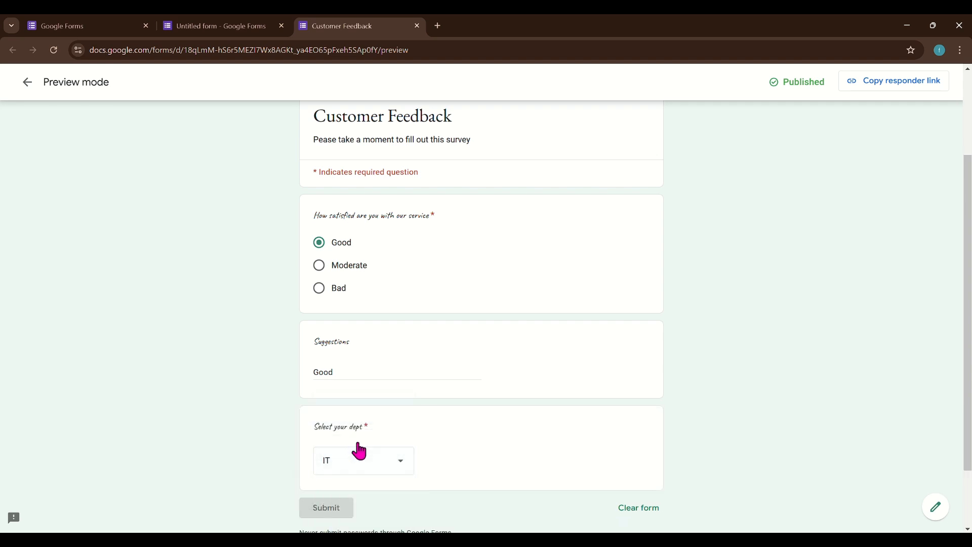
pyautogui.scroll(-2, 465, 447)
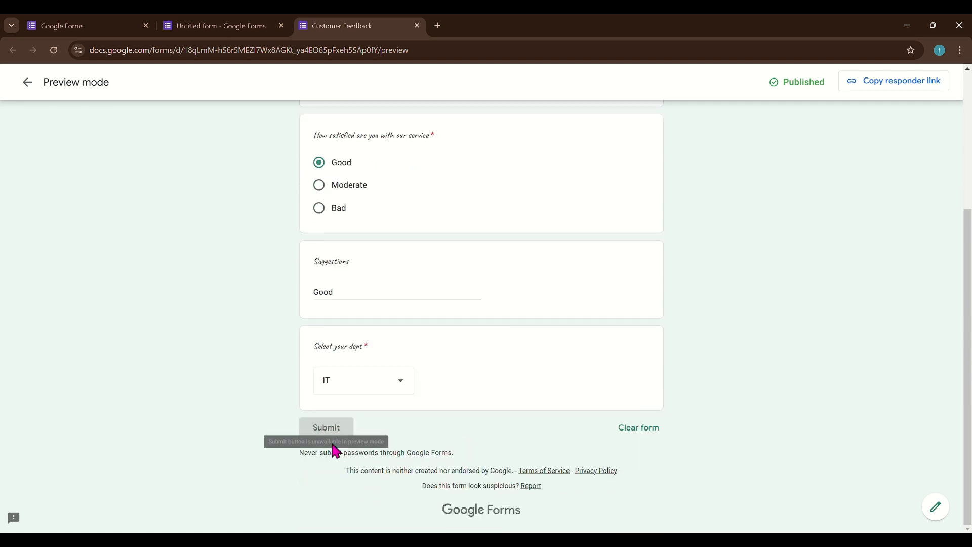
pyautogui.scroll(5, 393, 451)
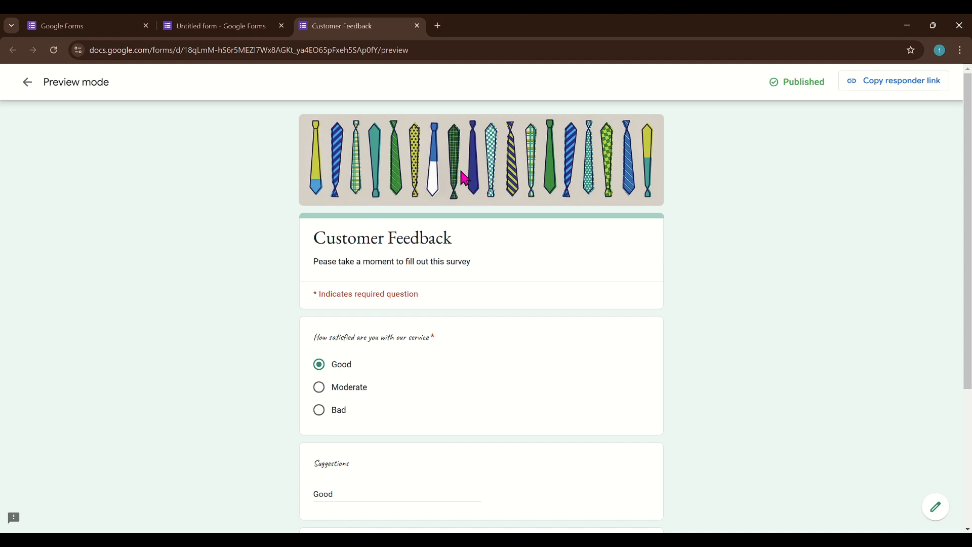
# Leave the preview, discarding the test answers, and return to editing the form.
pyautogui.click(30, 85)
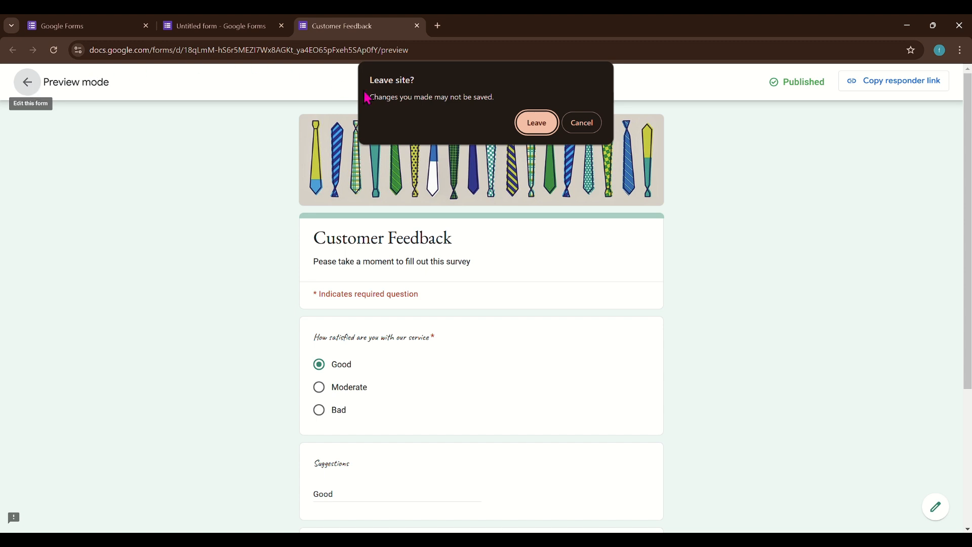
pyautogui.click(589, 125)
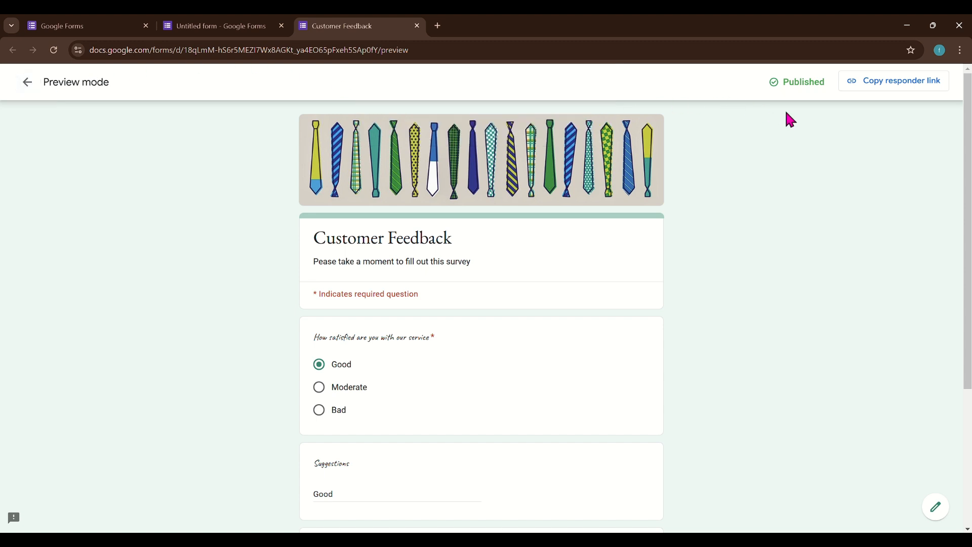
pyautogui.click(29, 84)
pyautogui.click(534, 143)
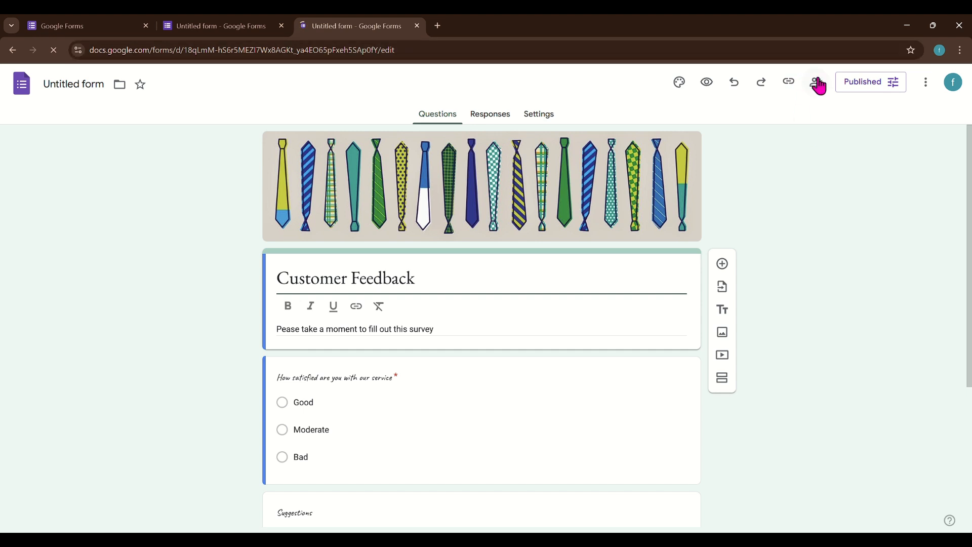
# Copy the responder link from the form's sharing settings and close them.
pyautogui.click(816, 81)
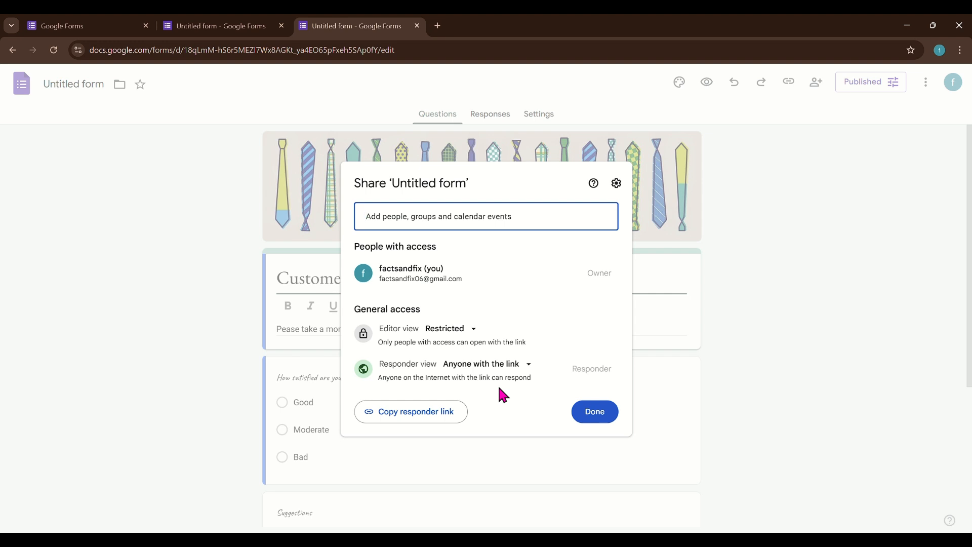
pyautogui.click(423, 421)
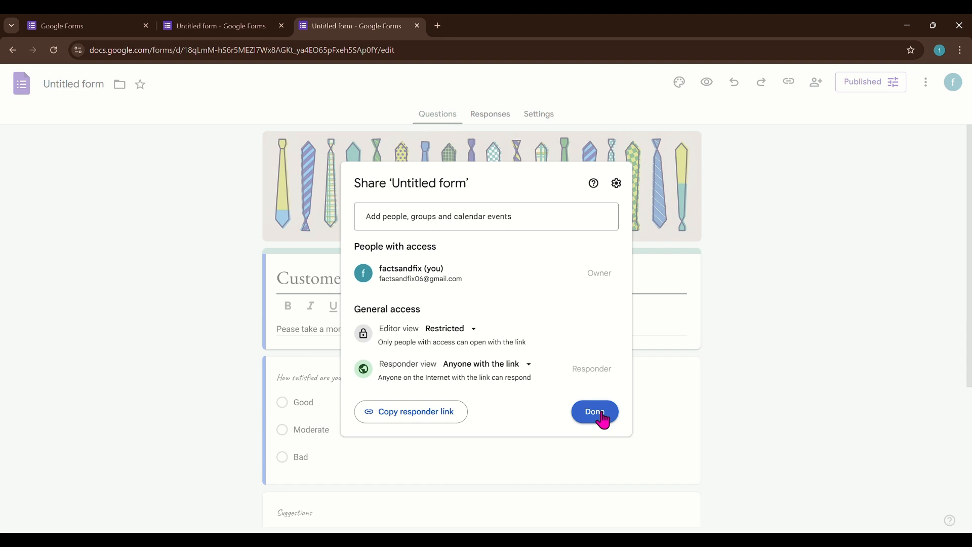
pyautogui.click(603, 419)
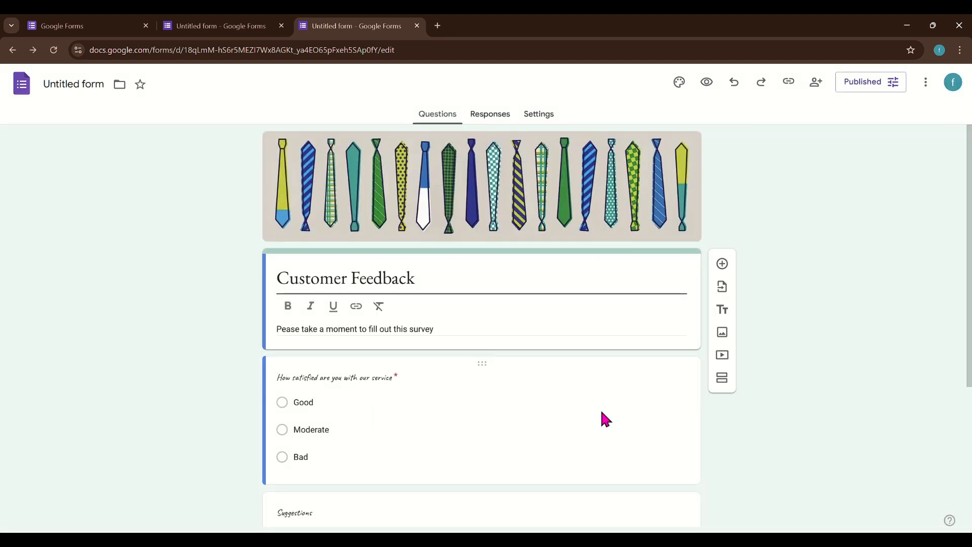